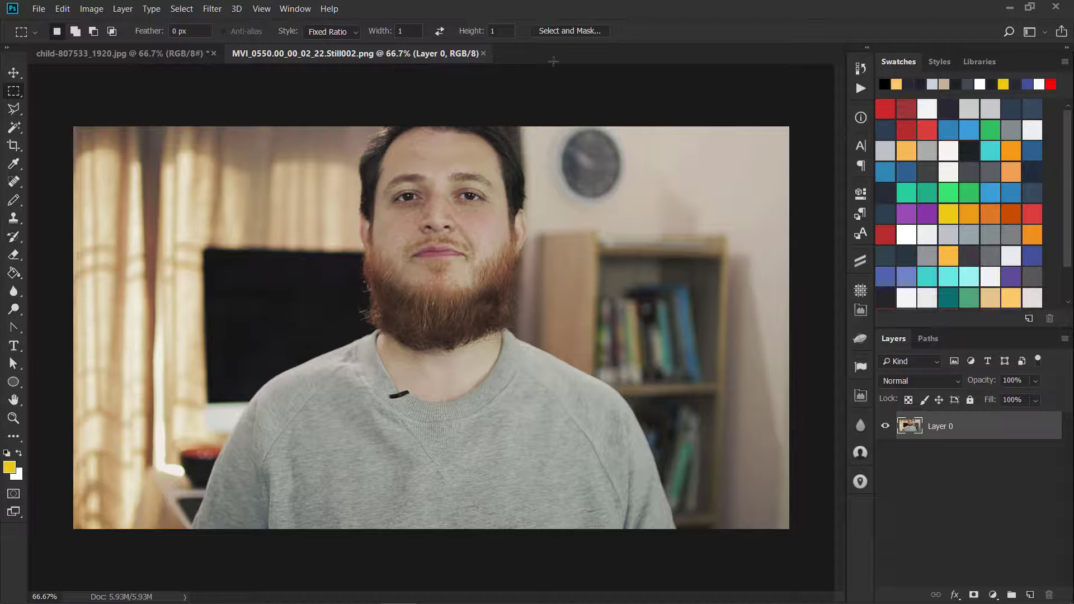
# - Open and cancel Select and Mask, then switch to the Move and Rectangular Marquee tools
pyautogui.click(565, 31)
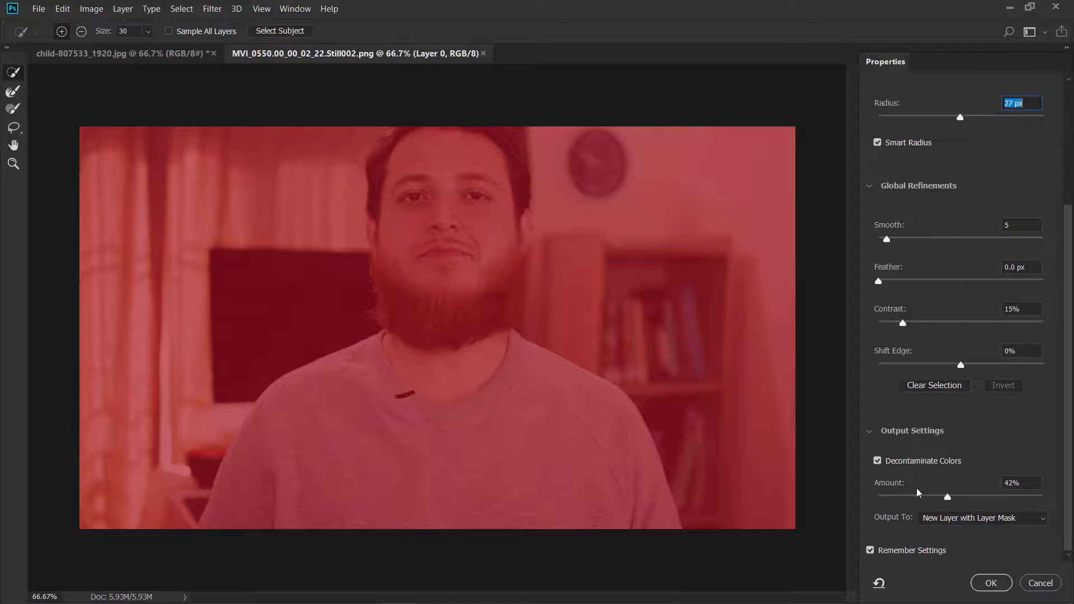
pyautogui.click(1041, 583)
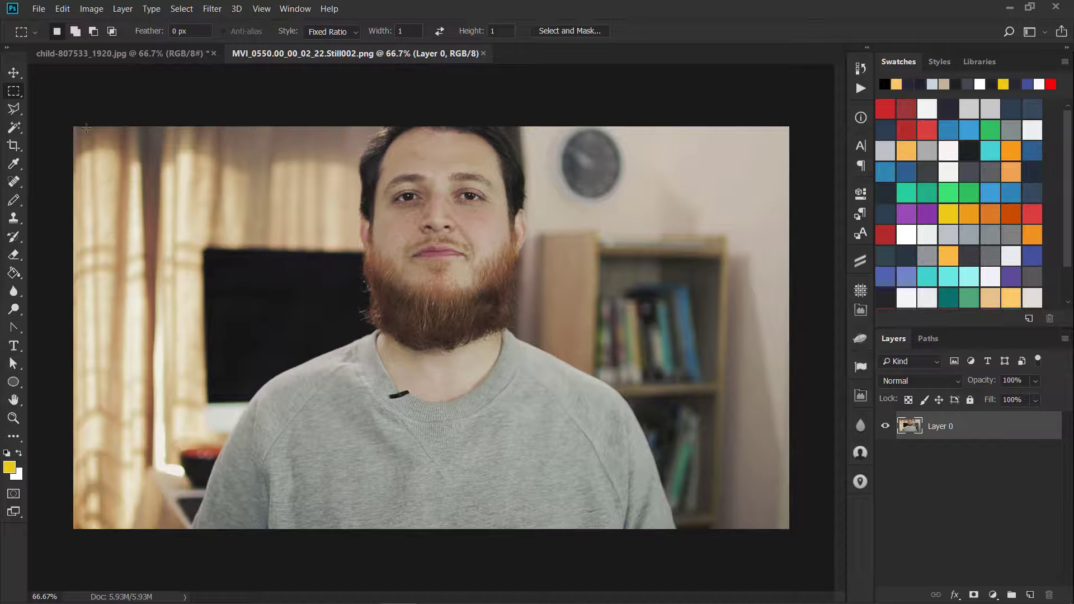
pyautogui.click(15, 76)
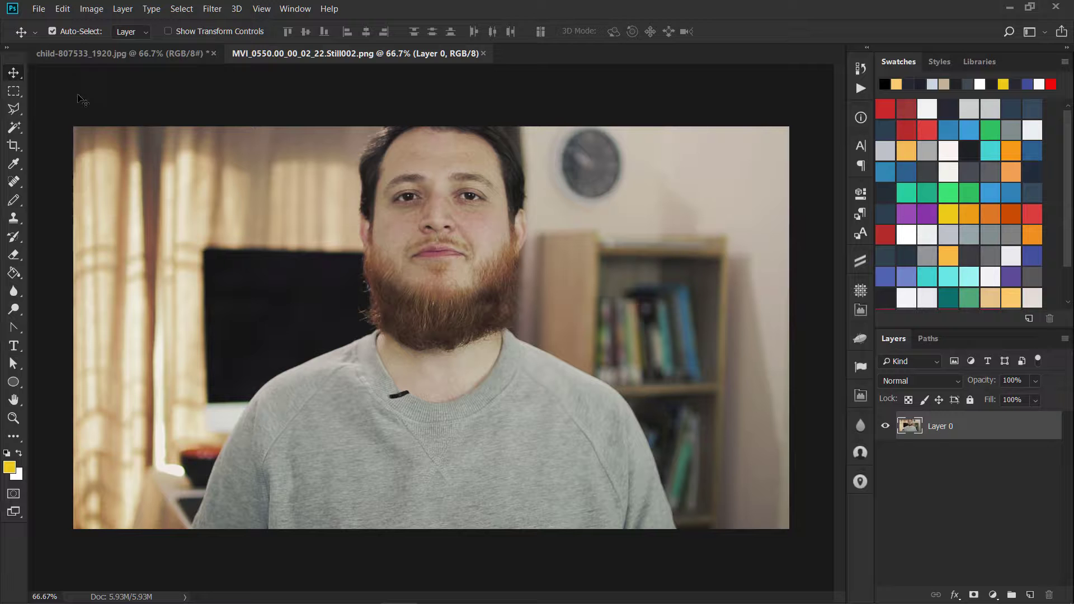
pyautogui.click(13, 93)
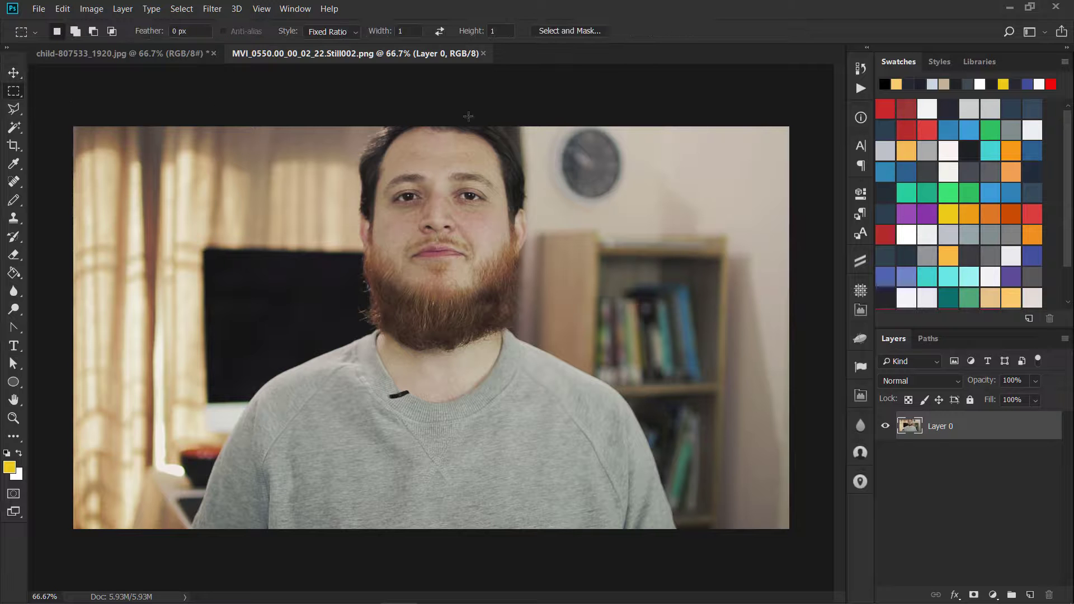
# - Reopen Select and Mask and use Select Subject to select the bearded man
pyautogui.click(568, 30)
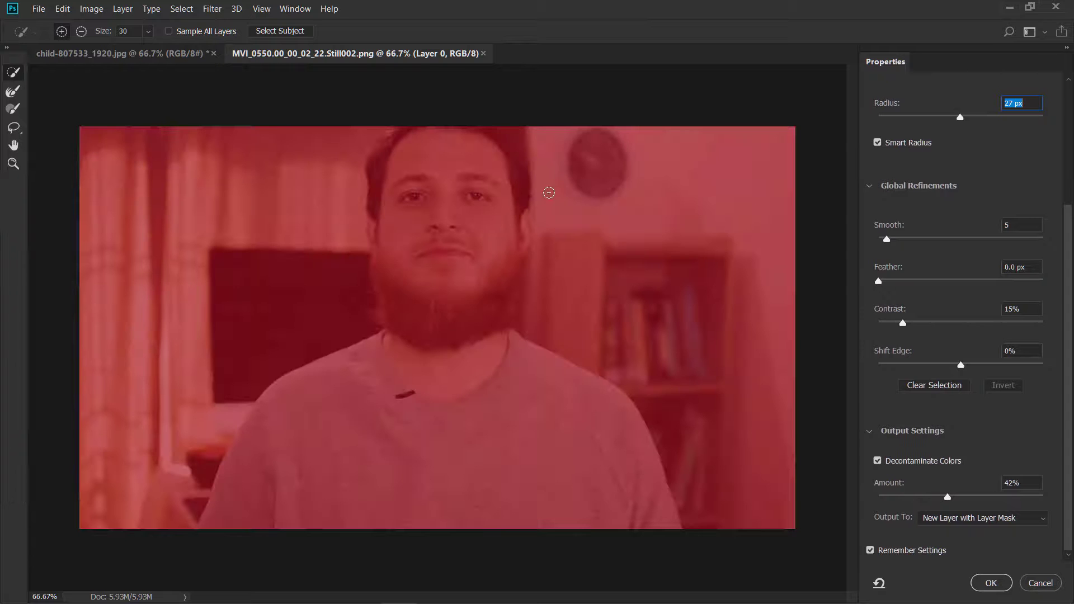
pyautogui.click(272, 32)
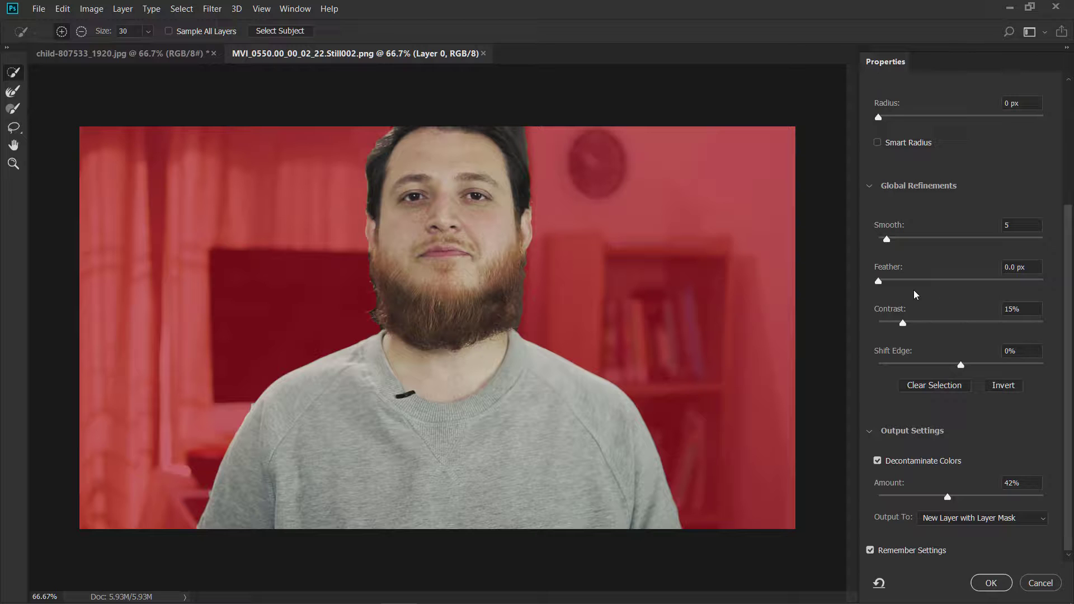
# - Enter Feather 2, Smooth 10, Contrast 20 and Shift Edge -5 in Global Refinements
pyautogui.click(1006, 267)
pyautogui.write('2')
pyautogui.click(1001, 226)
pyautogui.write('10')
pyautogui.click(986, 312)
pyautogui.write('20')
pyautogui.press('Tab')
pyautogui.write('-5')
# - Compare with and without Decontaminate Colors, keep it on, and change Shift Edge to -10
pyautogui.click(877, 461)
pyautogui.click(877, 461)
pyautogui.click(877, 462)
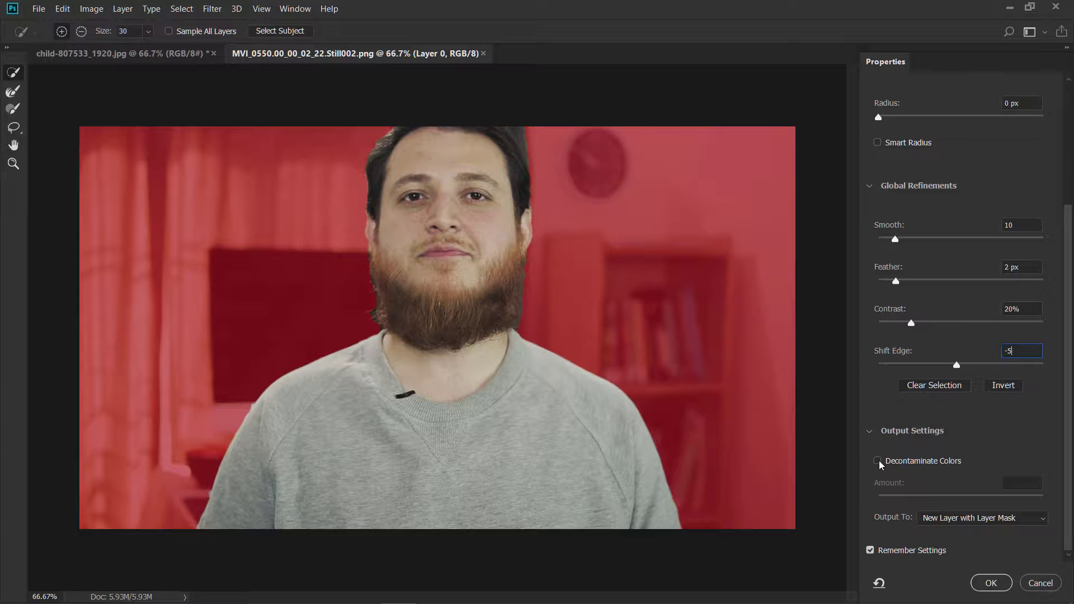
pyautogui.click(877, 462)
pyautogui.click(877, 462)
pyautogui.click(877, 462)
pyautogui.press('Return')
pyautogui.write('-10')
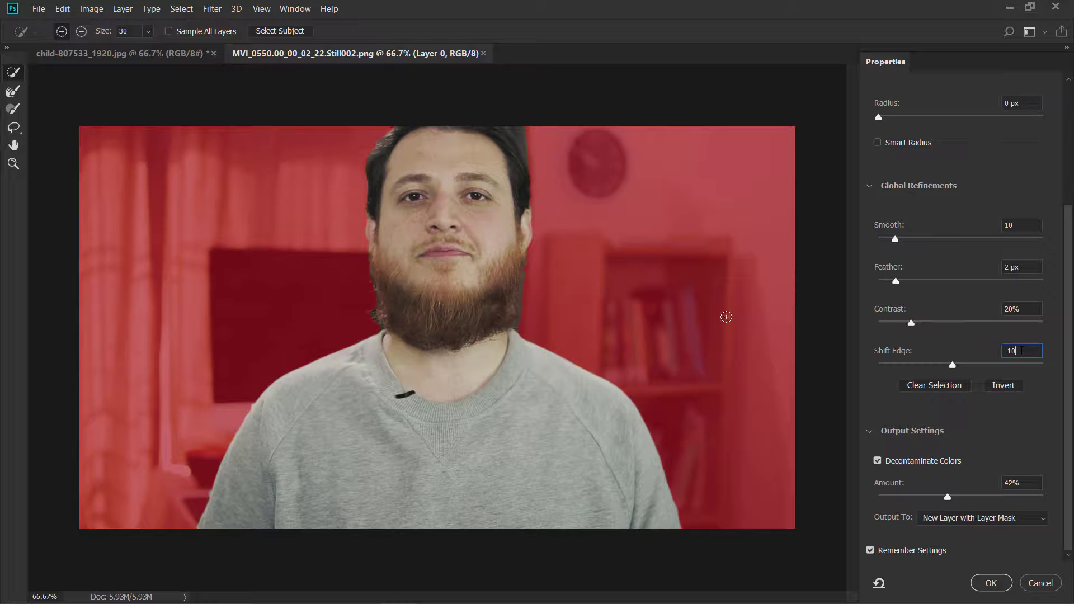
# - Refine the left shoulder edge with the Refine Edge Brush and raise Contrast to 26%
pyautogui.click(14, 94)
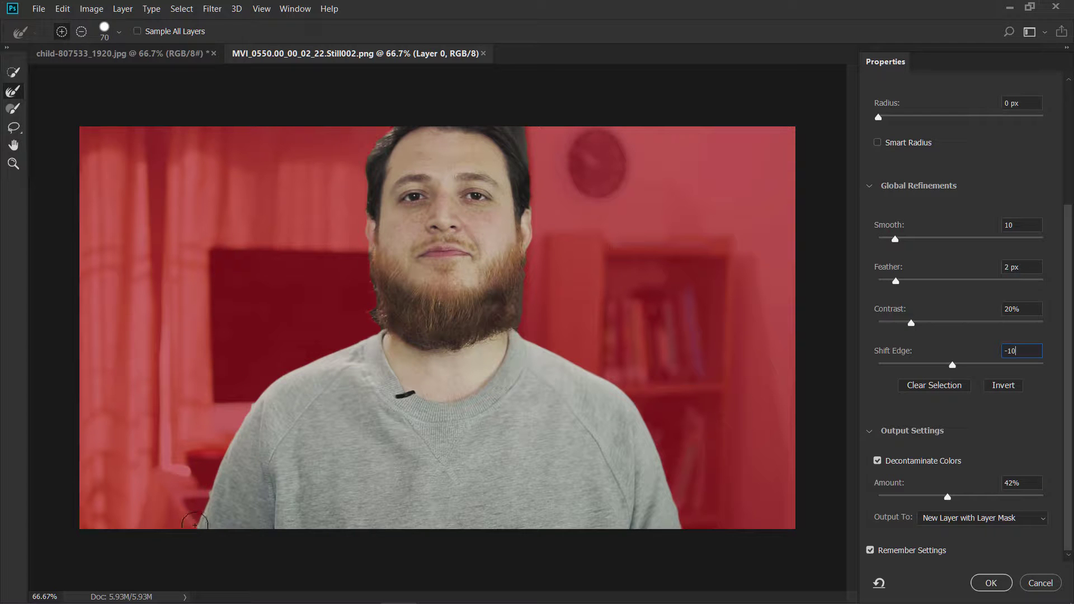
pyautogui.moveTo(195, 524)
pyautogui.mouseDown()
pyautogui.moveTo(251, 403)
pyautogui.moveTo(374, 319)
pyautogui.moveTo(359, 232)
pyautogui.moveTo(507, 126)
pyautogui.moveTo(534, 181)
pyautogui.moveTo(524, 284)
pyautogui.moveTo(506, 130)
pyautogui.mouseUp()
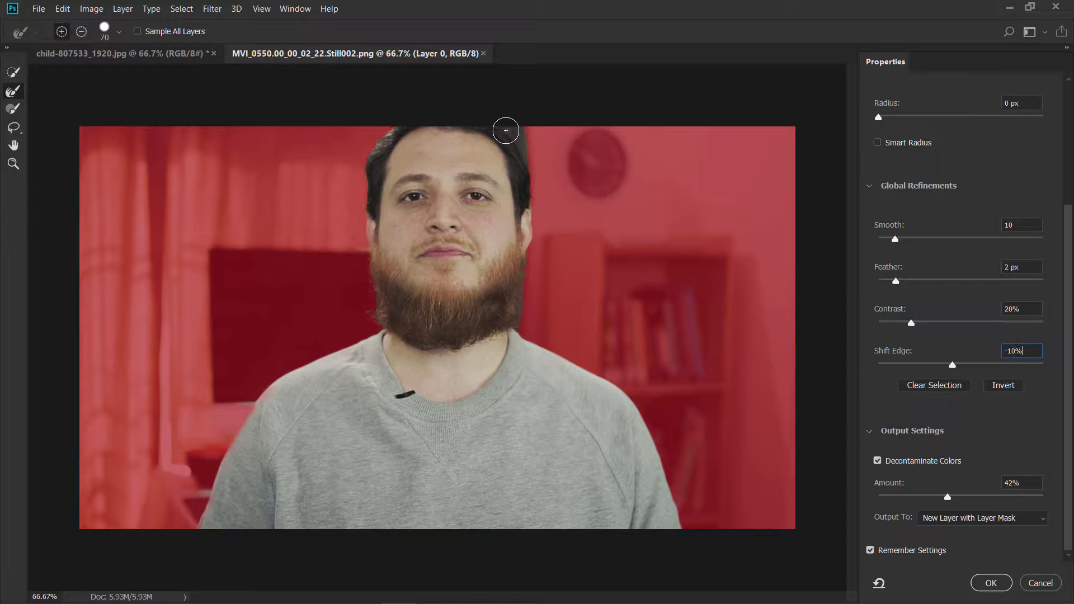
pyautogui.moveTo(911, 323); pyautogui.dragTo(921, 323)
# - Brush out the wall at the hair's top right and add the right beard edge back, at brush size 60
pyautogui.click(12, 110)
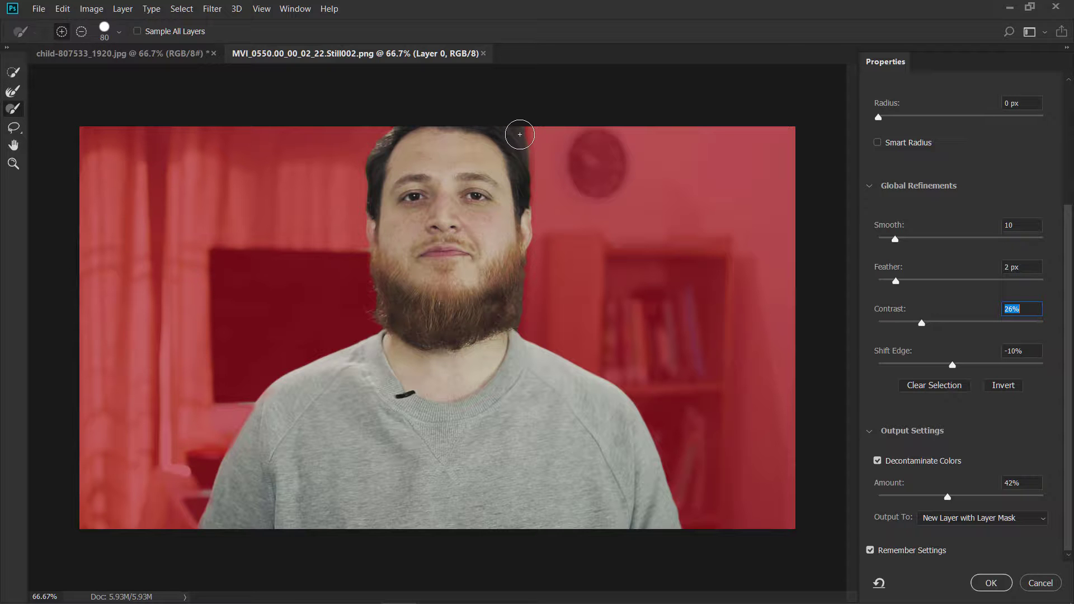
pyautogui.press('alt')
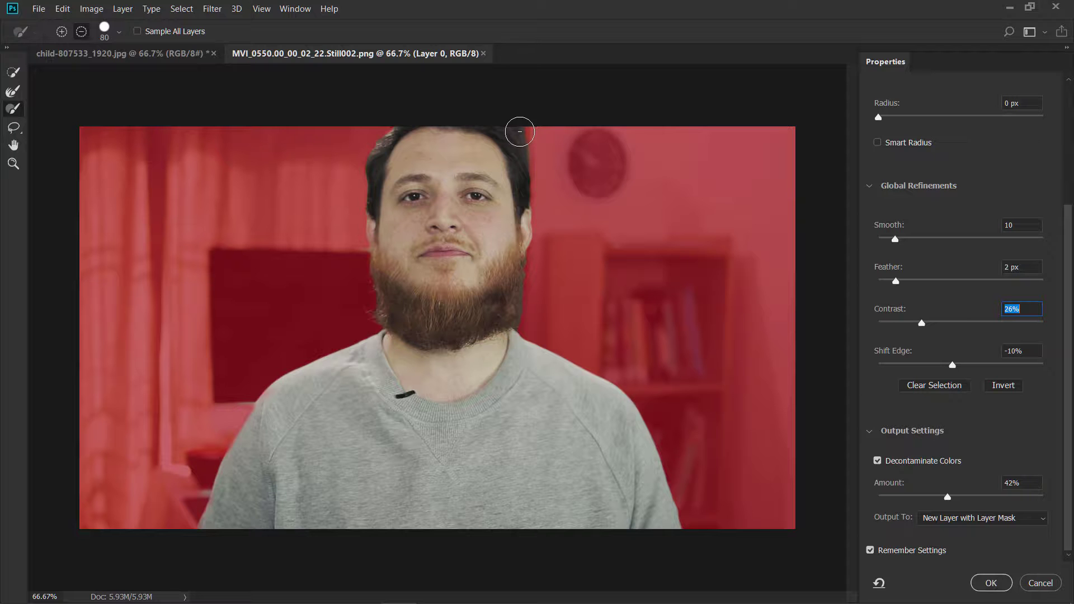
pyautogui.moveTo(519, 132)
pyautogui.mouseDown()
pyautogui.moveTo(498, 124)
pyautogui.moveTo(529, 161)
pyautogui.mouseUp()
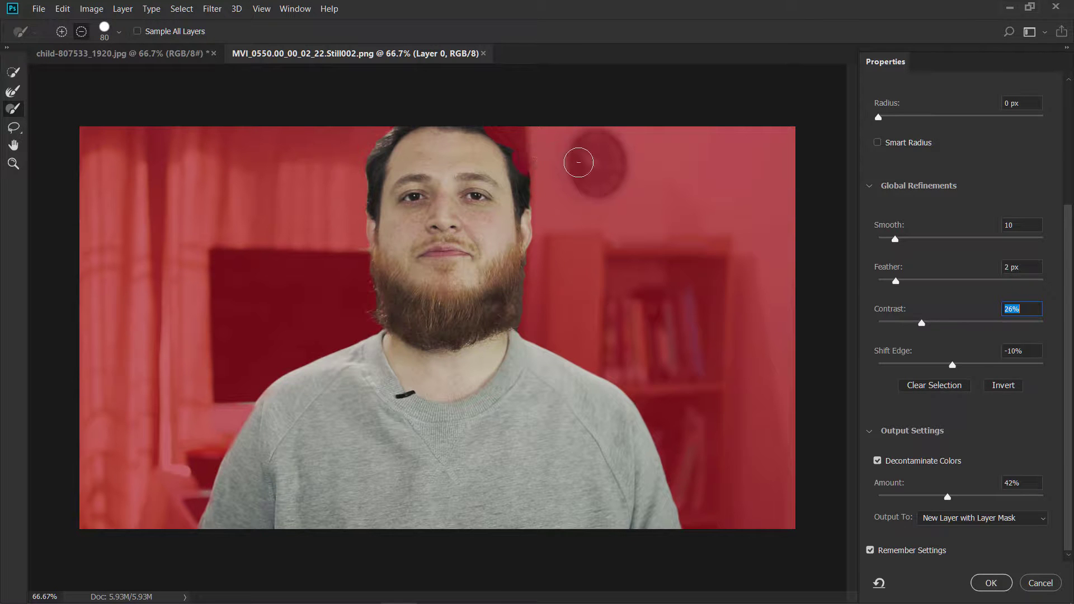
pyautogui.press('alt')
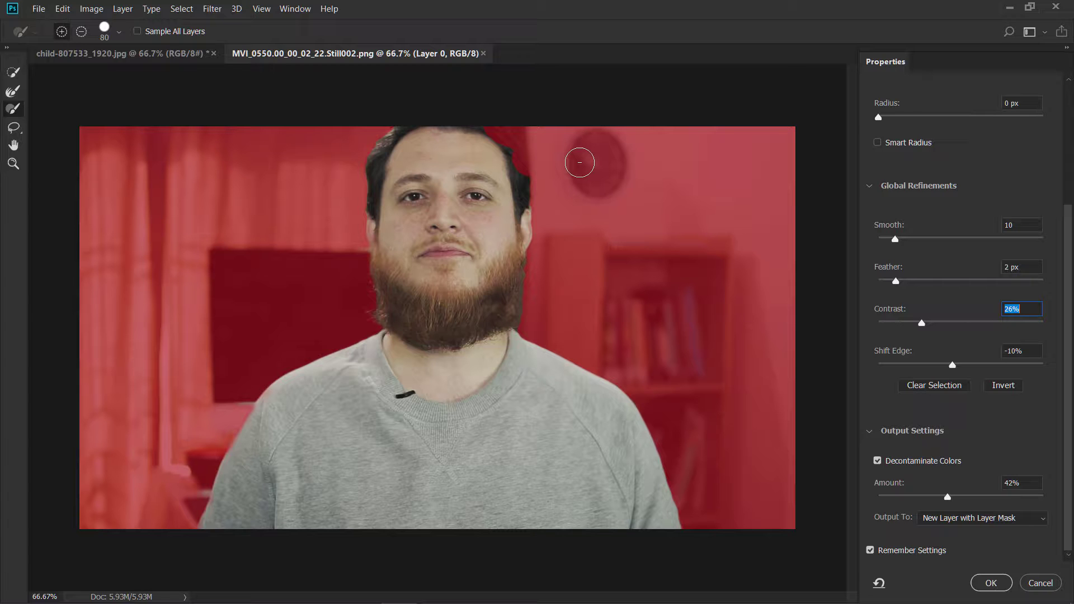
pyautogui.press('[')
pyautogui.press('[')
pyautogui.press('alt')
pyautogui.press('alt')
pyautogui.click(14, 97)
pyautogui.moveTo(509, 243)
pyautogui.mouseDown()
pyautogui.moveTo(522, 273)
pyautogui.moveTo(517, 321)
pyautogui.mouseUp()
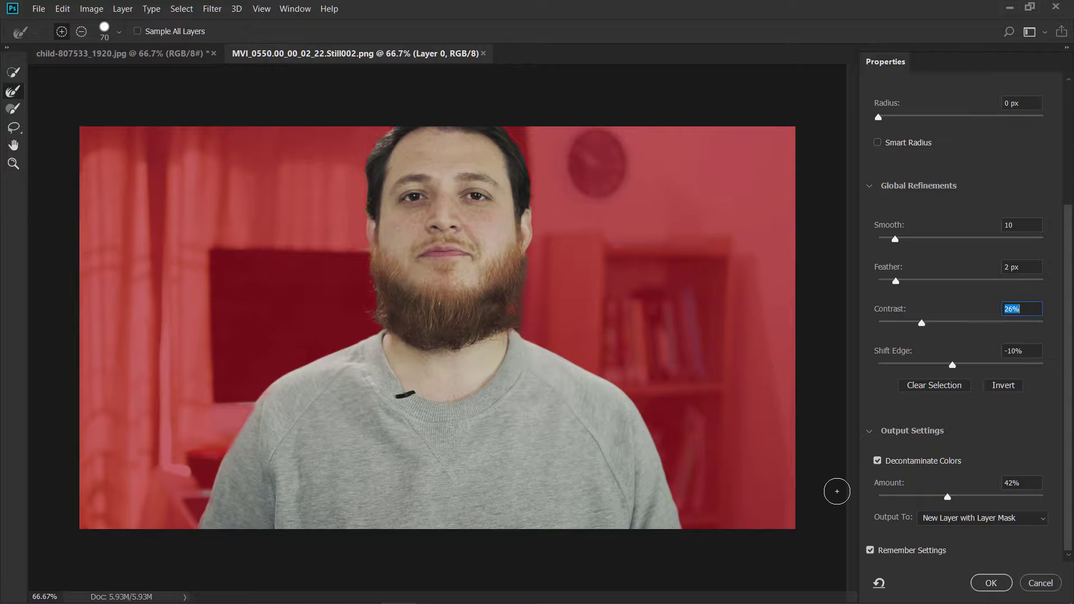
# - Output the man as a new layer with layer mask and close MVI_0550 without saving
pyautogui.click(998, 585)
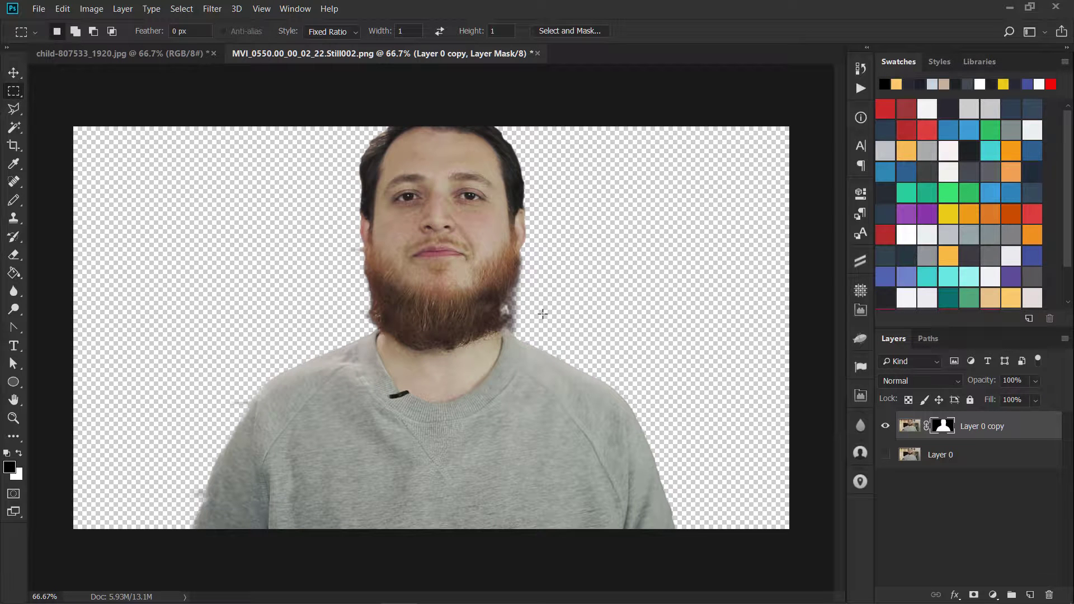
pyautogui.click(537, 54)
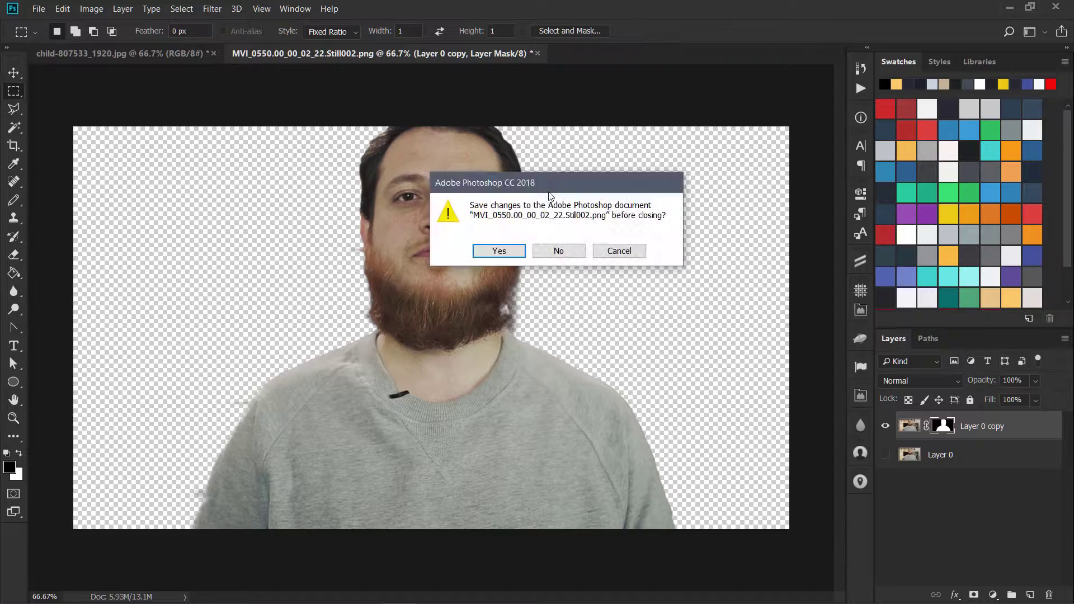
pyautogui.click(557, 251)
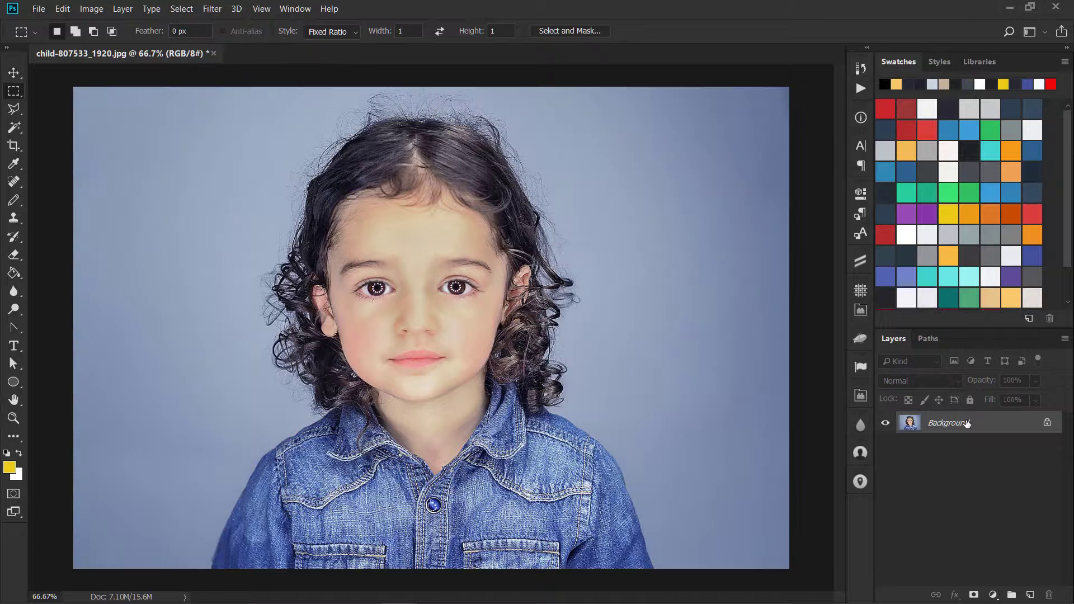
# - In Select and Mask, outline the child's shoulders and curly hair with the Polygonal Lasso
pyautogui.click(570, 31)
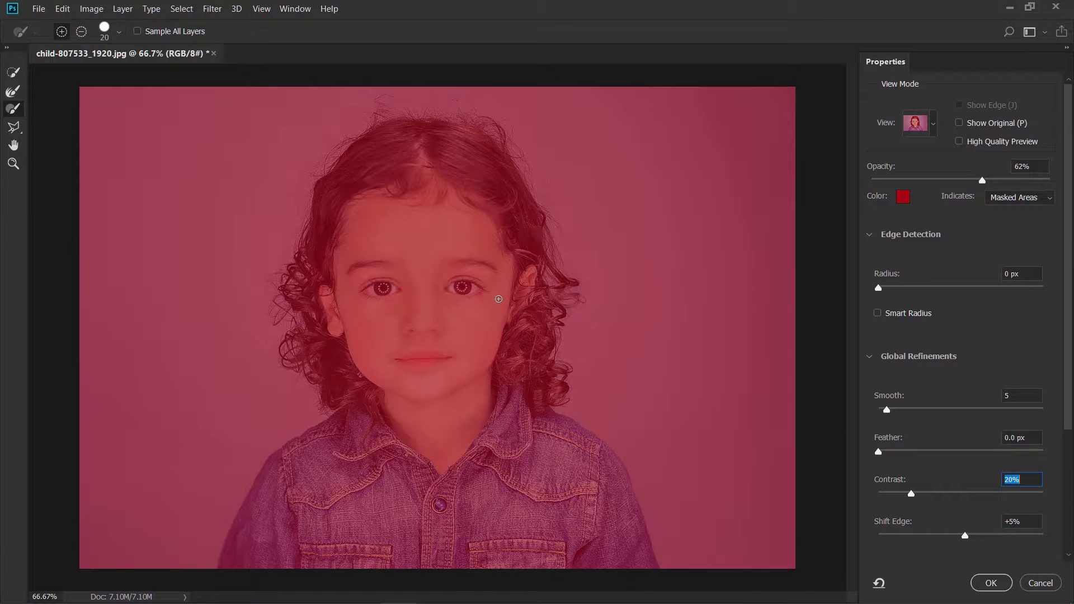
pyautogui.moveTo(17, 134); pyautogui.dragTo(96, 140)
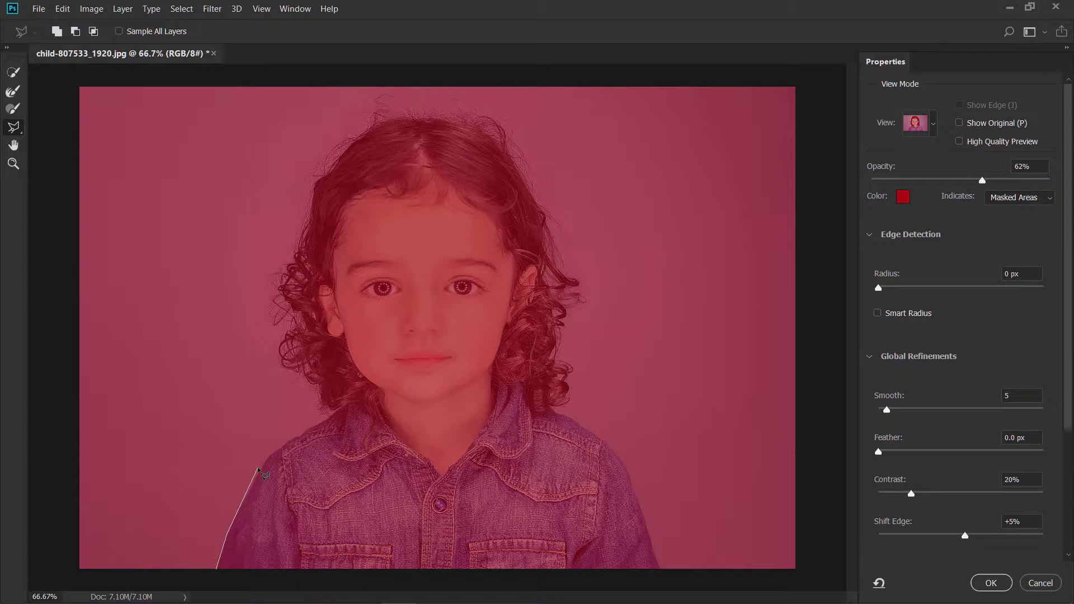
pyautogui.click(271, 447)
pyautogui.click(321, 419)
pyautogui.click(297, 384)
pyautogui.click(279, 353)
pyautogui.click(276, 266)
pyautogui.click(291, 259)
pyautogui.click(305, 215)
pyautogui.click(296, 179)
pyautogui.click(321, 151)
pyautogui.moveTo(343, 126)
pyautogui.mouseDown()
pyautogui.moveTo(378, 98)
pyautogui.moveTo(475, 92)
pyautogui.moveTo(549, 178)
pyautogui.moveTo(573, 271)
pyautogui.mouseUp()
pyautogui.moveTo(570, 311)
pyautogui.mouseDown()
pyautogui.moveTo(559, 359)
pyautogui.moveTo(573, 377)
pyautogui.moveTo(572, 420)
pyautogui.moveTo(630, 471)
pyautogui.moveTo(662, 566)
pyautogui.moveTo(542, 578)
pyautogui.moveTo(218, 568)
pyautogui.mouseUp()
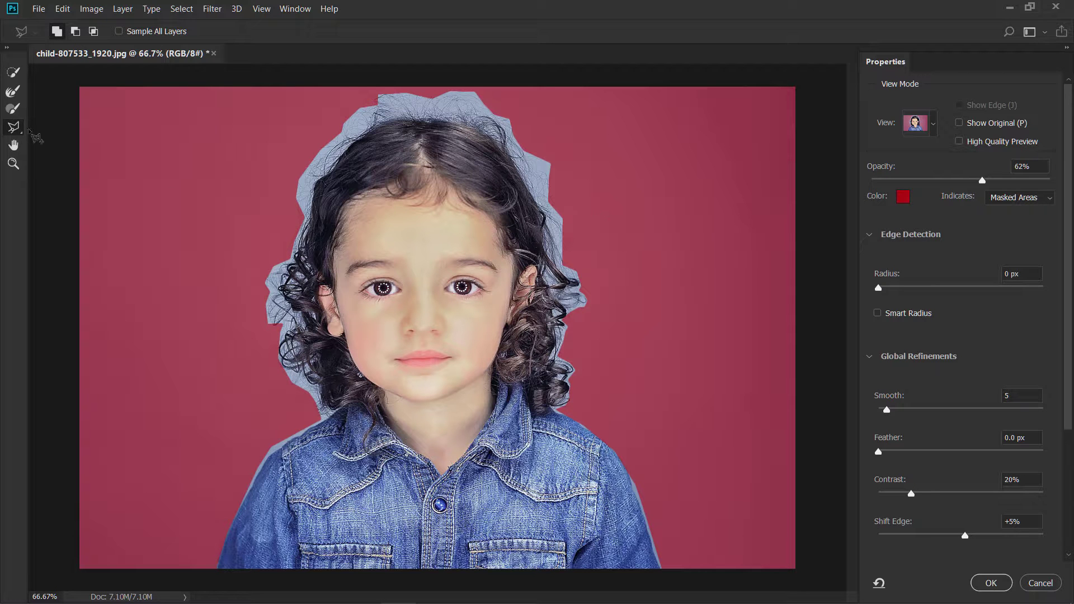
# - Set the Refine Edge Brush to 175 px, 30% hardness and paint along the shoulder and hair edges
pyautogui.click(14, 91)
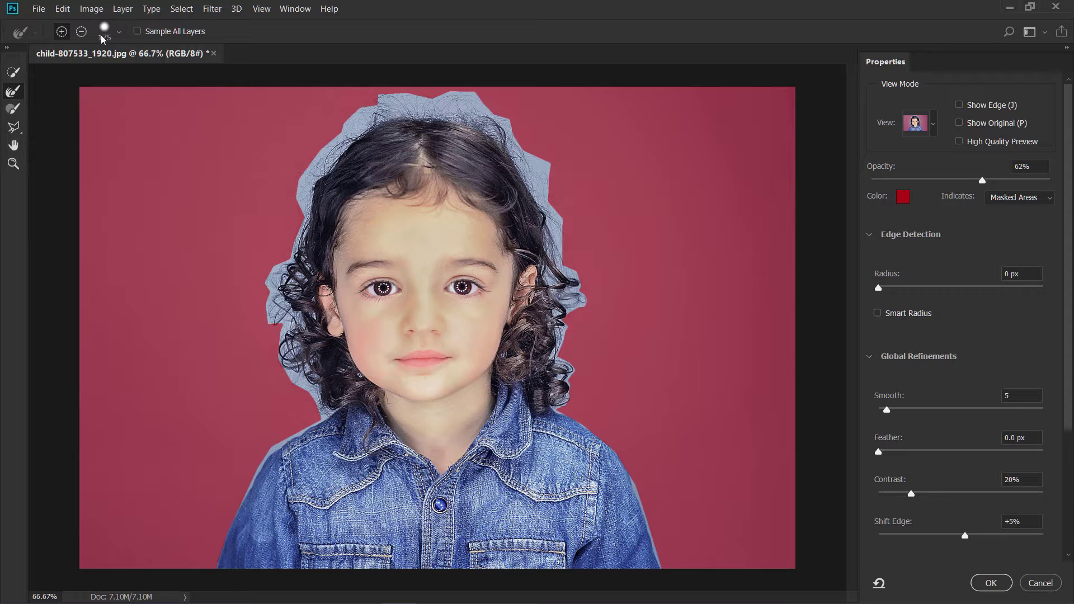
pyautogui.click(119, 34)
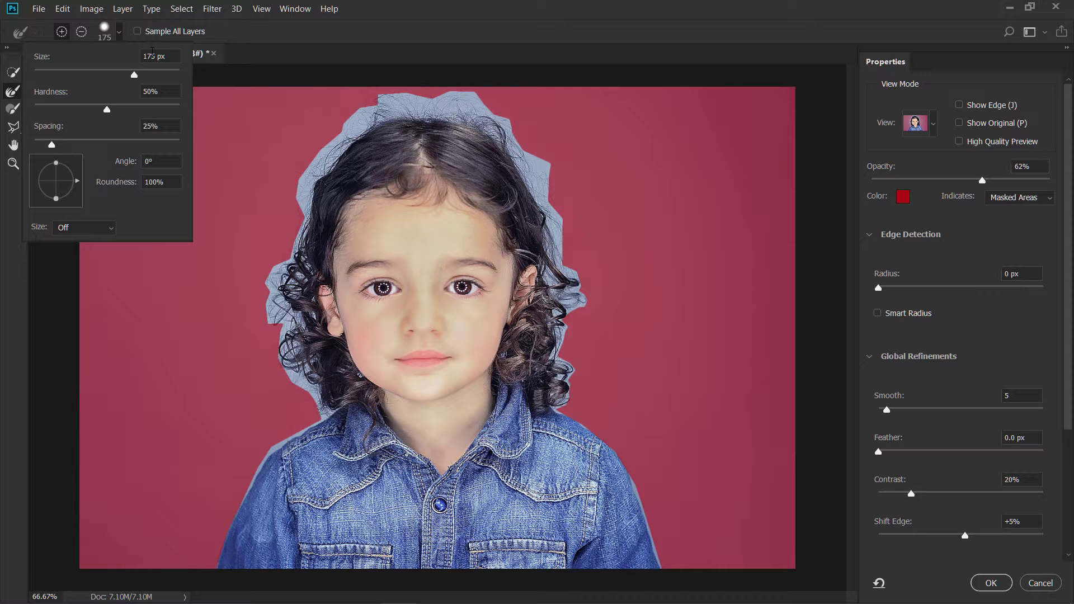
pyautogui.click(170, 56)
pyautogui.click(161, 91)
pyautogui.write('4')
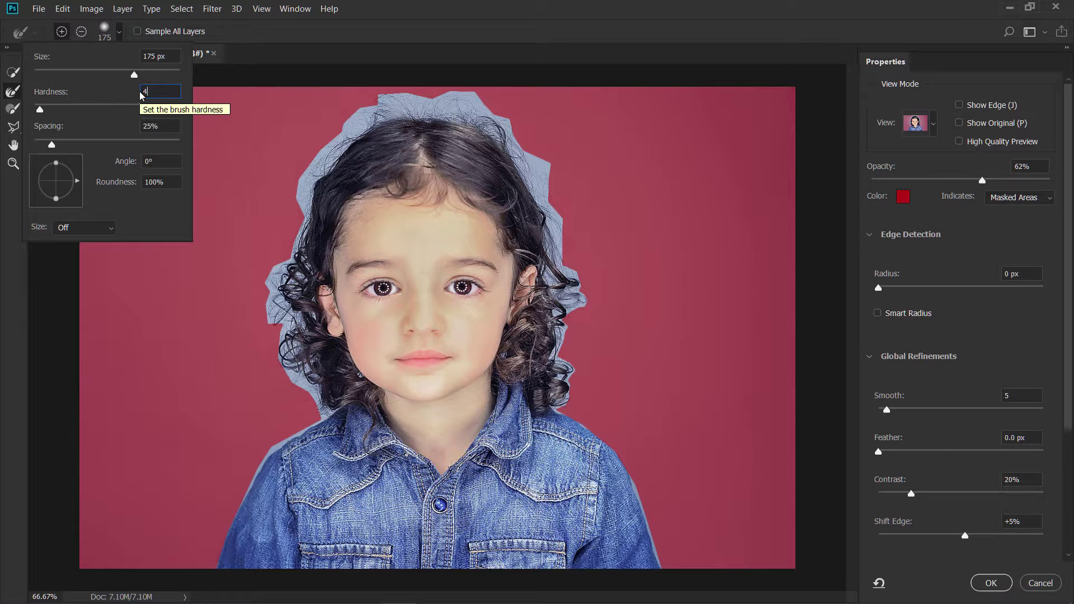
pyautogui.write('30')
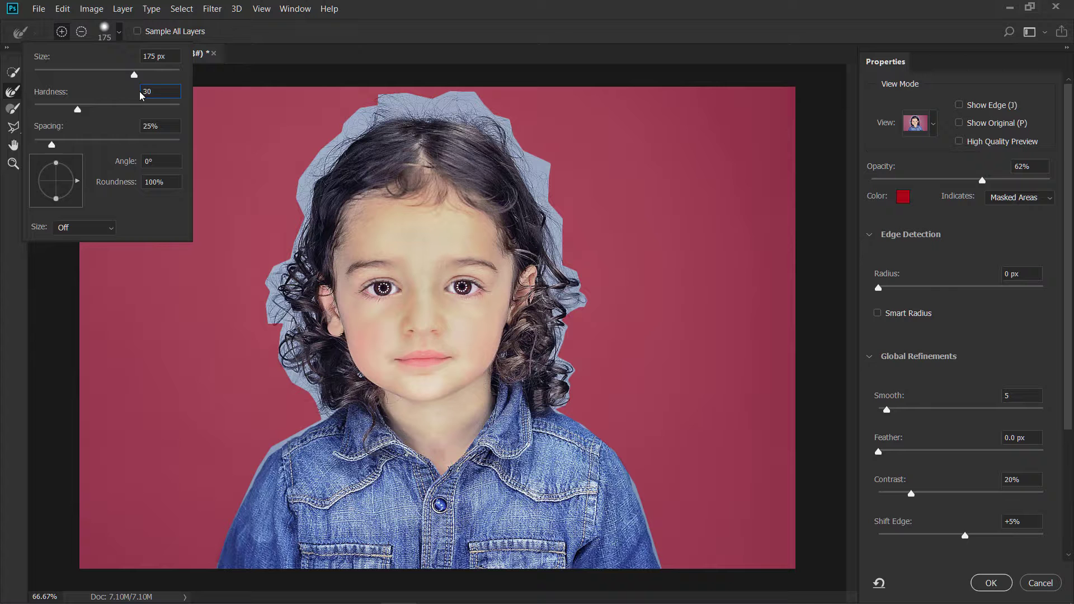
pyautogui.press('Return')
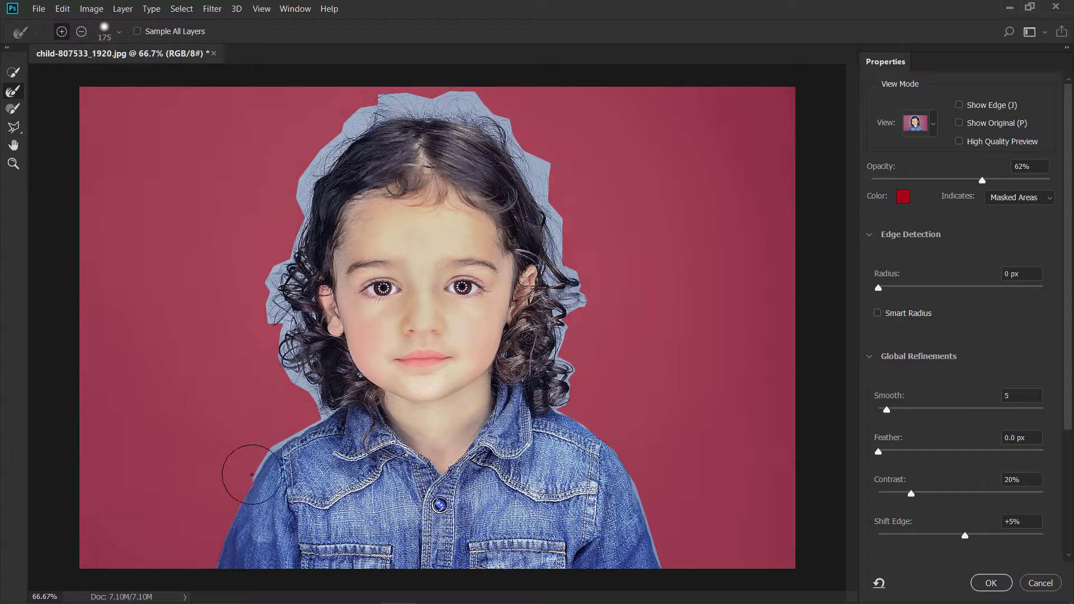
pyautogui.moveTo(252, 475)
pyautogui.mouseDown()
pyautogui.moveTo(314, 413)
pyautogui.moveTo(287, 366)
pyautogui.moveTo(281, 271)
pyautogui.moveTo(305, 216)
pyautogui.moveTo(306, 175)
pyautogui.moveTo(383, 111)
pyautogui.mouseUp()
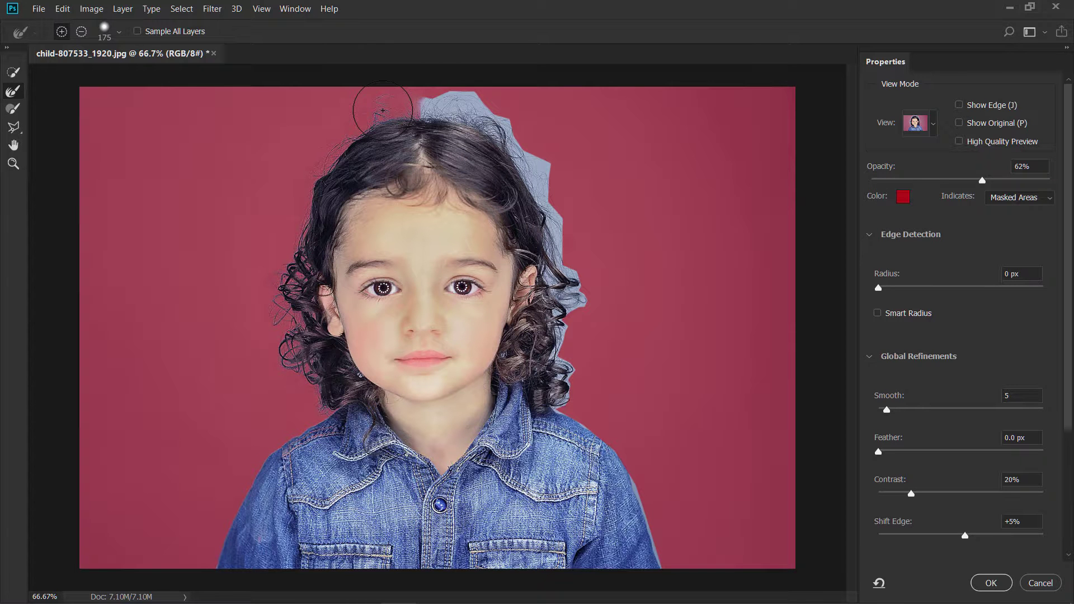
pyautogui.moveTo(383, 111)
pyautogui.mouseDown()
pyautogui.moveTo(475, 109)
pyautogui.moveTo(517, 137)
pyautogui.moveTo(541, 173)
pyautogui.moveTo(563, 255)
pyautogui.moveTo(585, 269)
pyautogui.moveTo(564, 333)
pyautogui.moveTo(570, 358)
pyautogui.moveTo(557, 362)
pyautogui.moveTo(564, 385)
pyautogui.moveTo(576, 415)
pyautogui.moveTo(643, 465)
pyautogui.moveTo(667, 568)
pyautogui.moveTo(661, 556)
pyautogui.mouseUp()
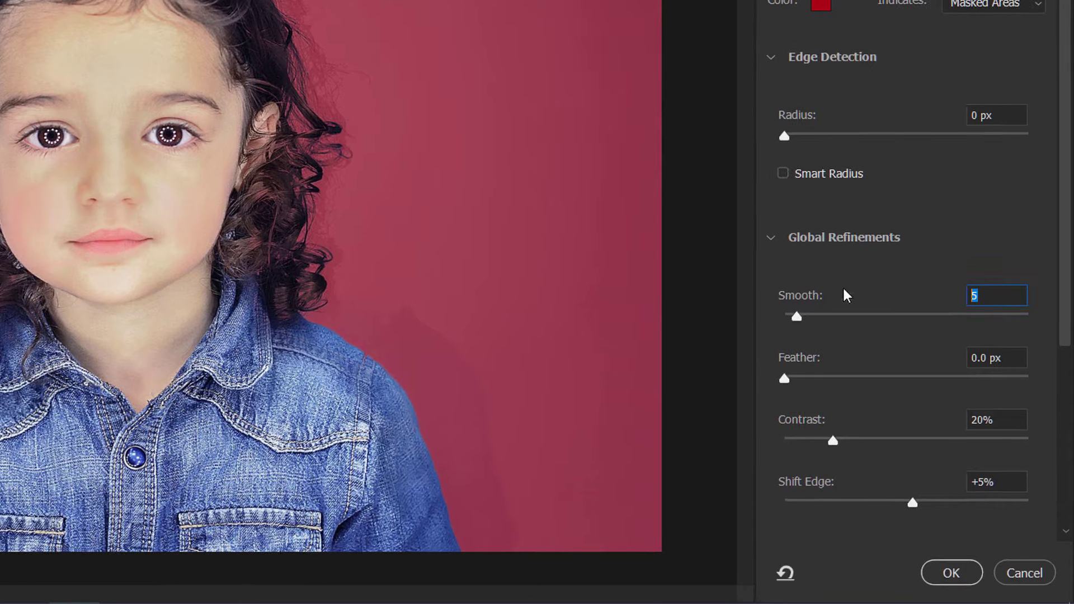
# - Set Decontaminate Colors to 80%, output to New Layer with Layer Mask, and brush the cheek curls
pyautogui.press('Tab')
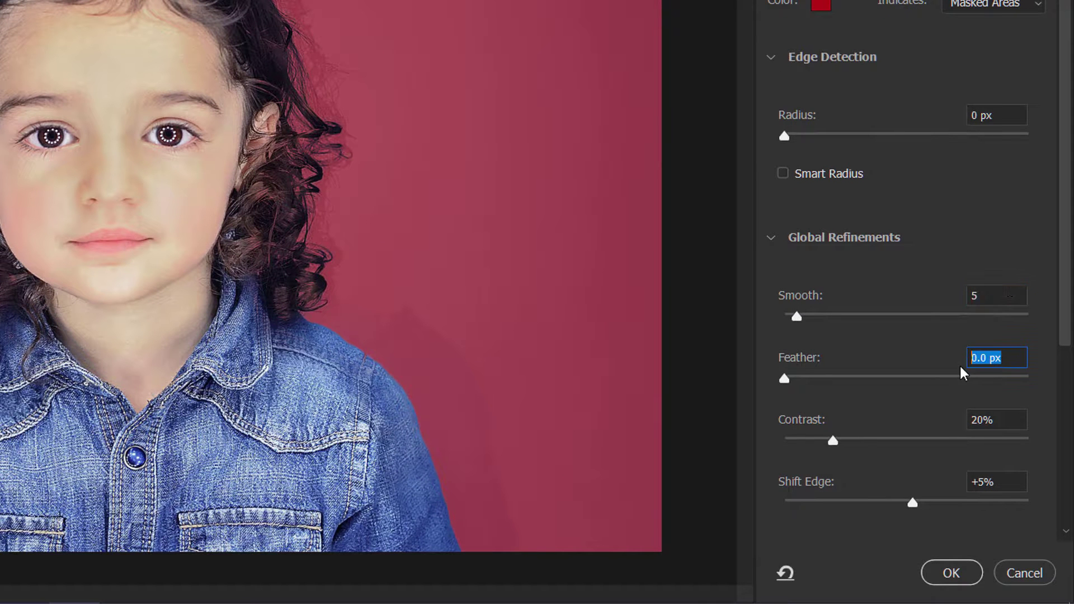
pyautogui.press('Tab')
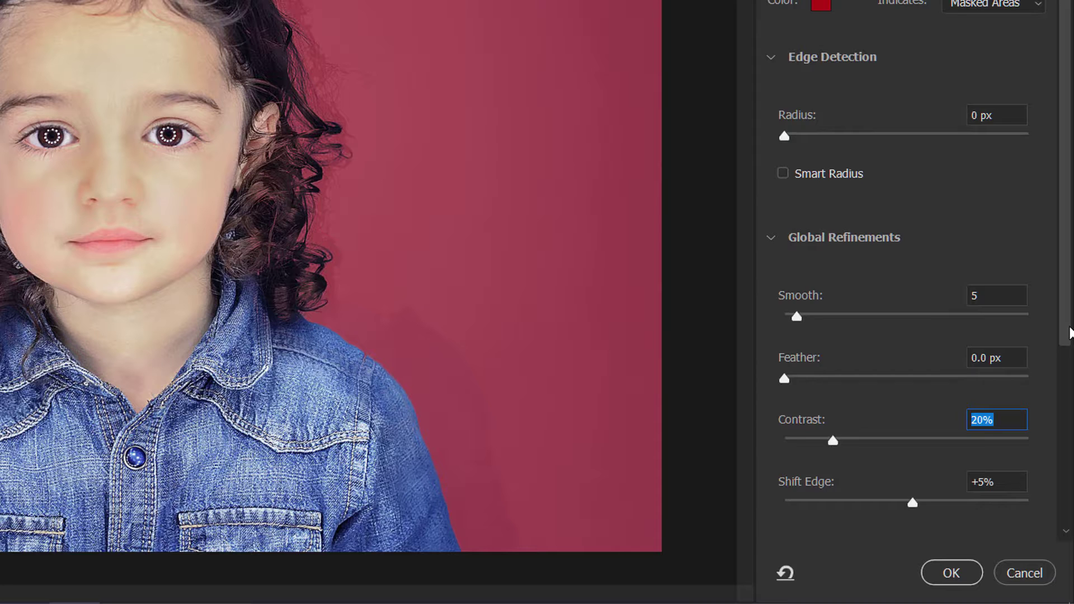
pyautogui.moveTo(1068, 333); pyautogui.dragTo(1068, 396)
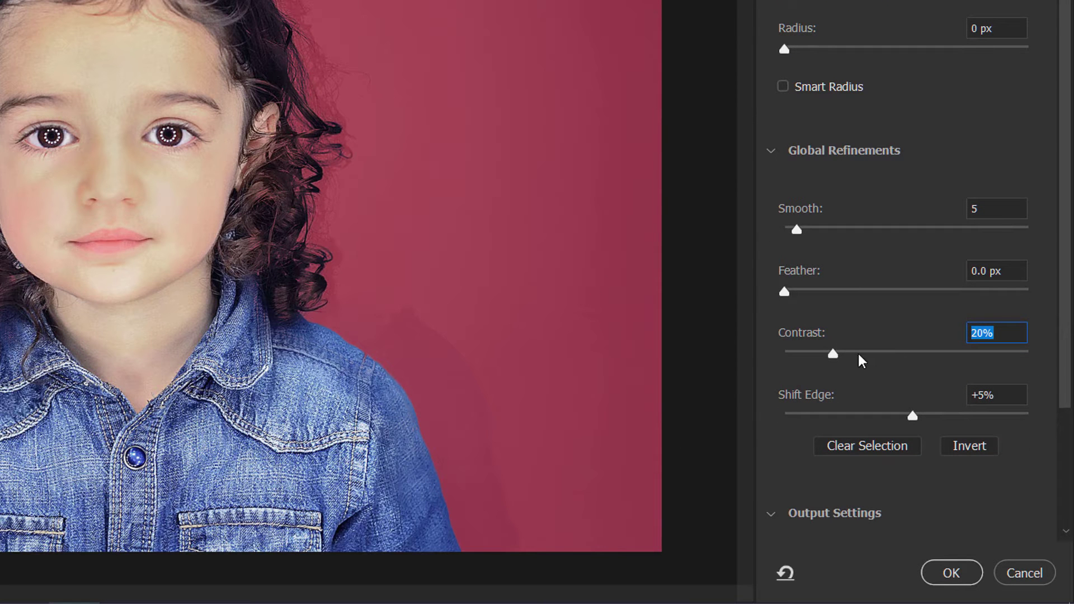
pyautogui.moveTo(1066, 395); pyautogui.dragTo(1070, 525)
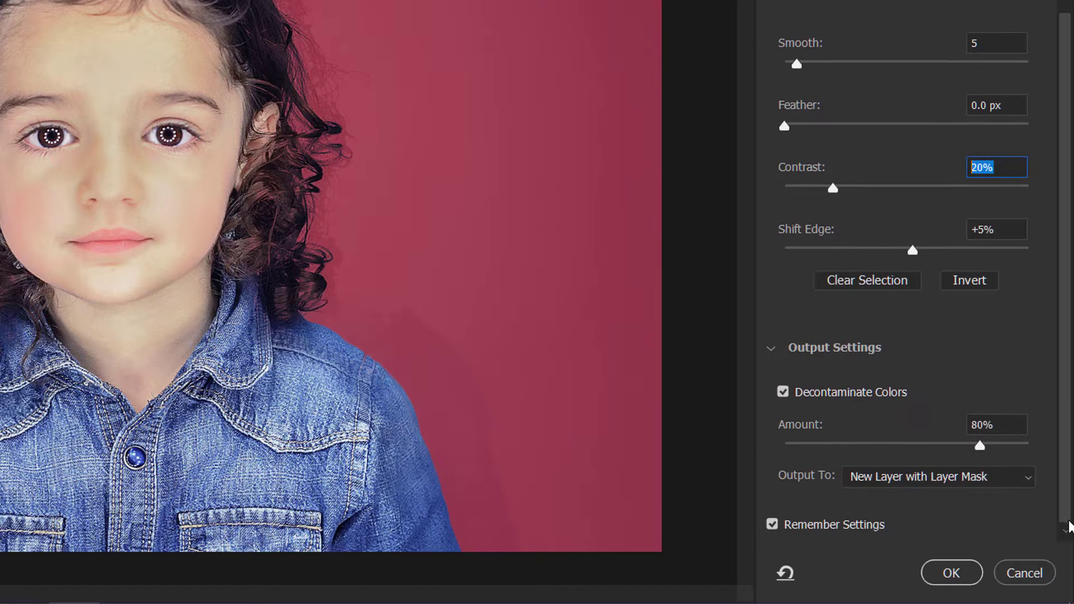
pyautogui.click(980, 424)
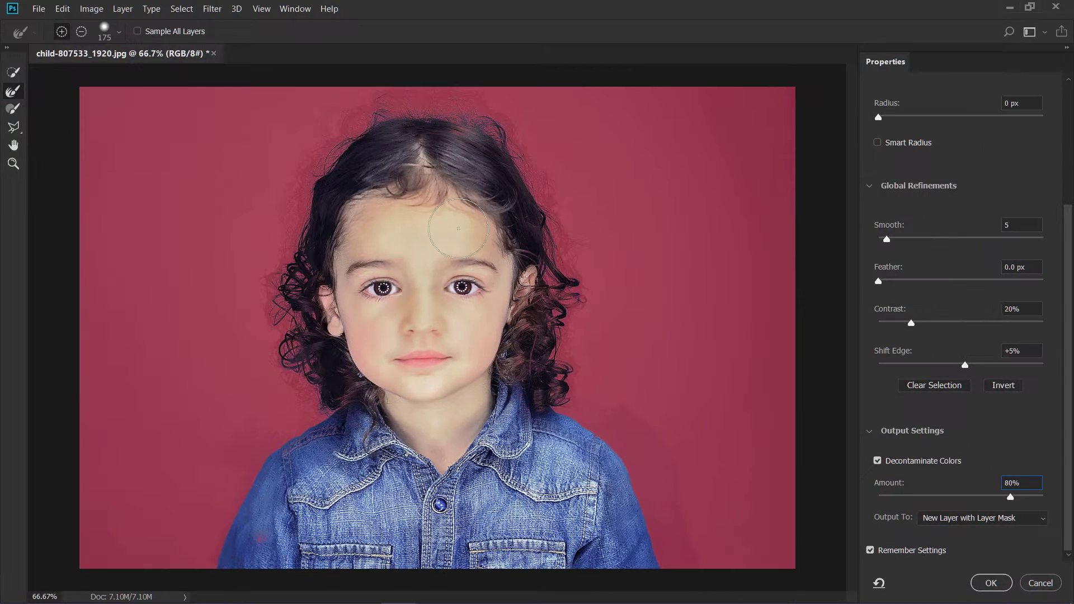
pyautogui.moveTo(530, 350); pyautogui.dragTo(548, 330)
# - Zoom to 200% and refine the right-side curls, clearing the background haze between strands
pyautogui.click(15, 113)
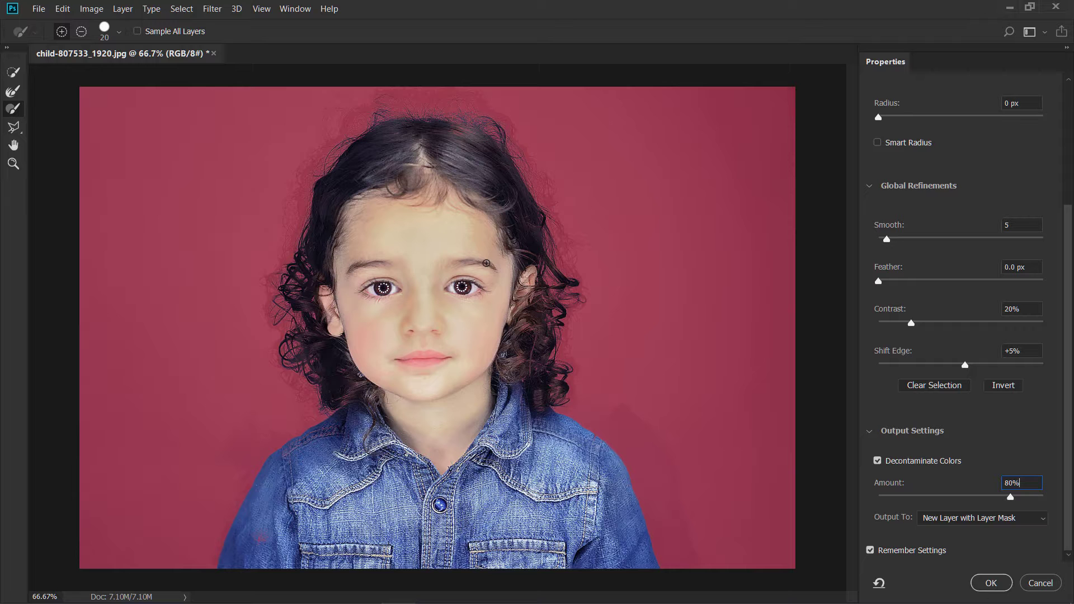
pyautogui.hotkey('ctrl', '+')
pyautogui.hotkey('ctrl', '+')
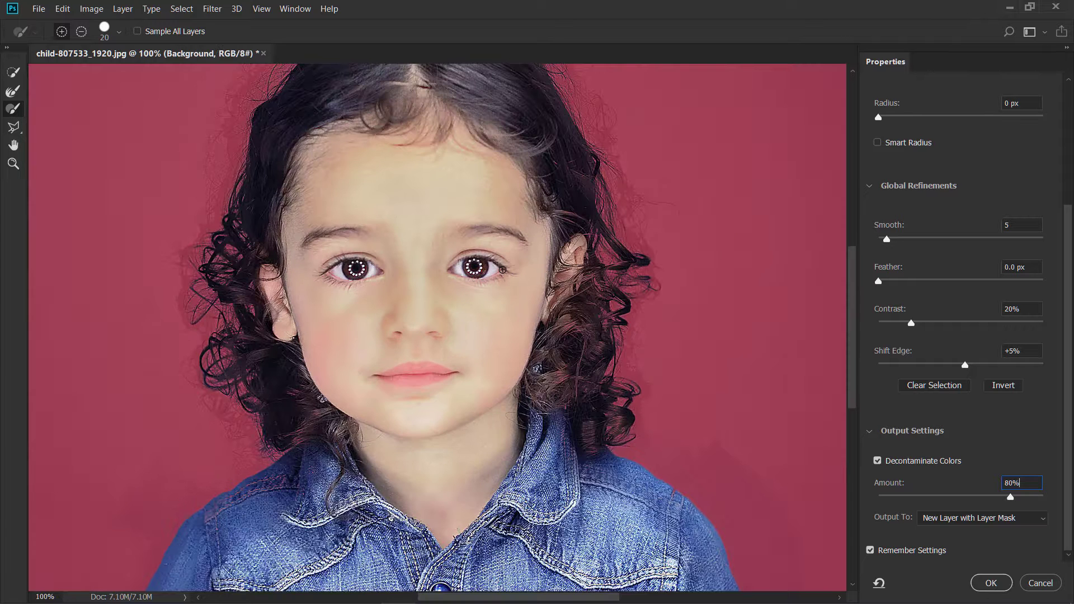
pyautogui.moveTo(623, 297); pyautogui.dragTo(371, 297)
pyautogui.moveTo(511, 247)
pyautogui.mouseDown()
pyautogui.moveTo(468, 408)
pyautogui.moveTo(497, 444)
pyautogui.moveTo(519, 447)
pyautogui.moveTo(506, 423)
pyautogui.moveTo(489, 438)
pyautogui.moveTo(475, 289)
pyautogui.moveTo(535, 276)
pyautogui.mouseUp()
pyautogui.scroll(-3, 534, 277)
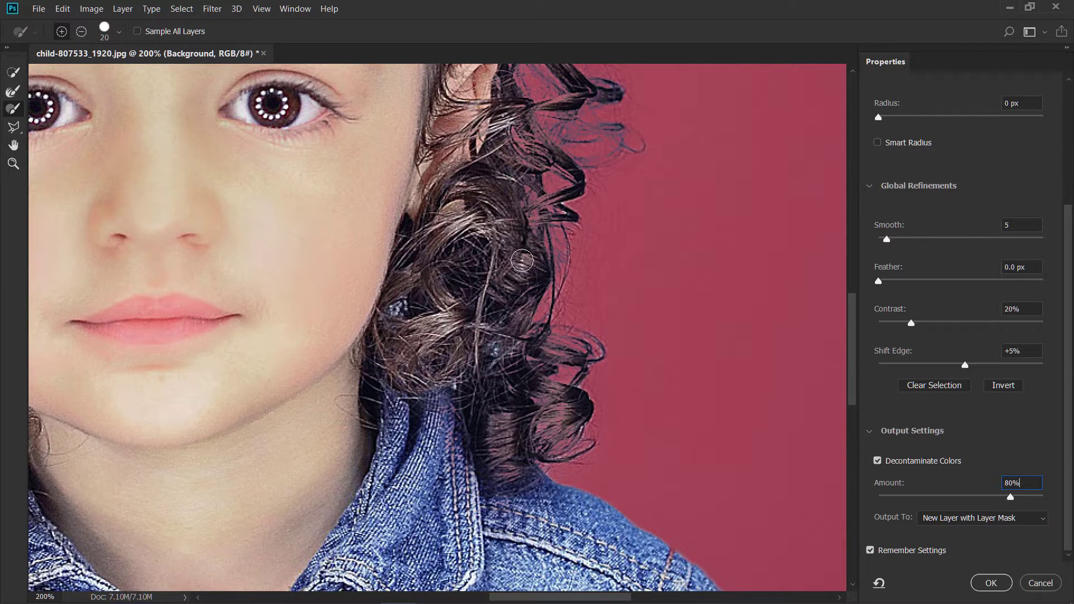
pyautogui.moveTo(501, 449); pyautogui.dragTo(513, 476)
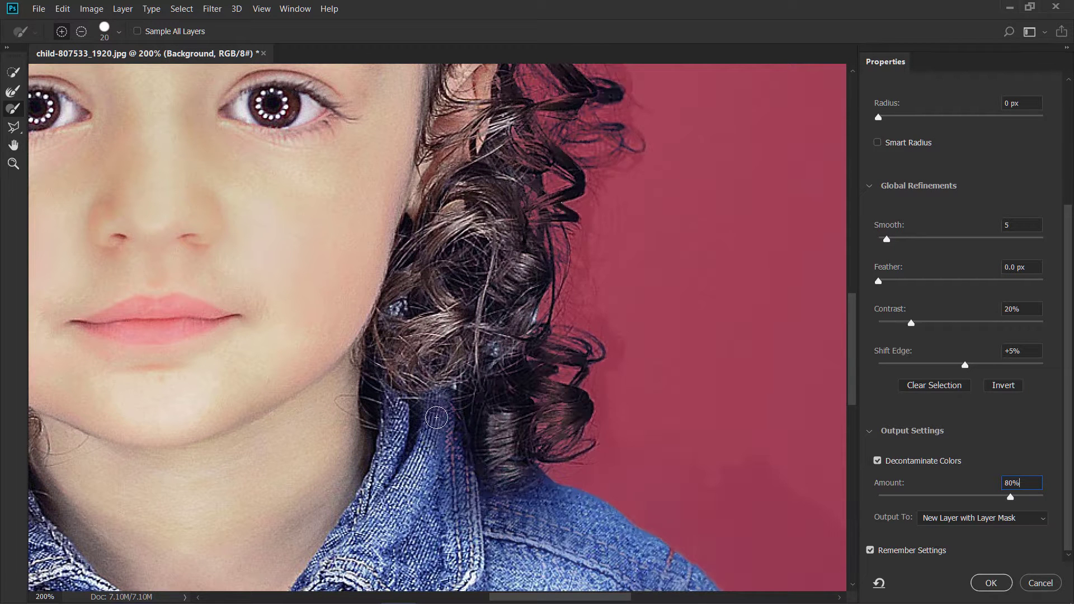
pyautogui.write('zzzzz')
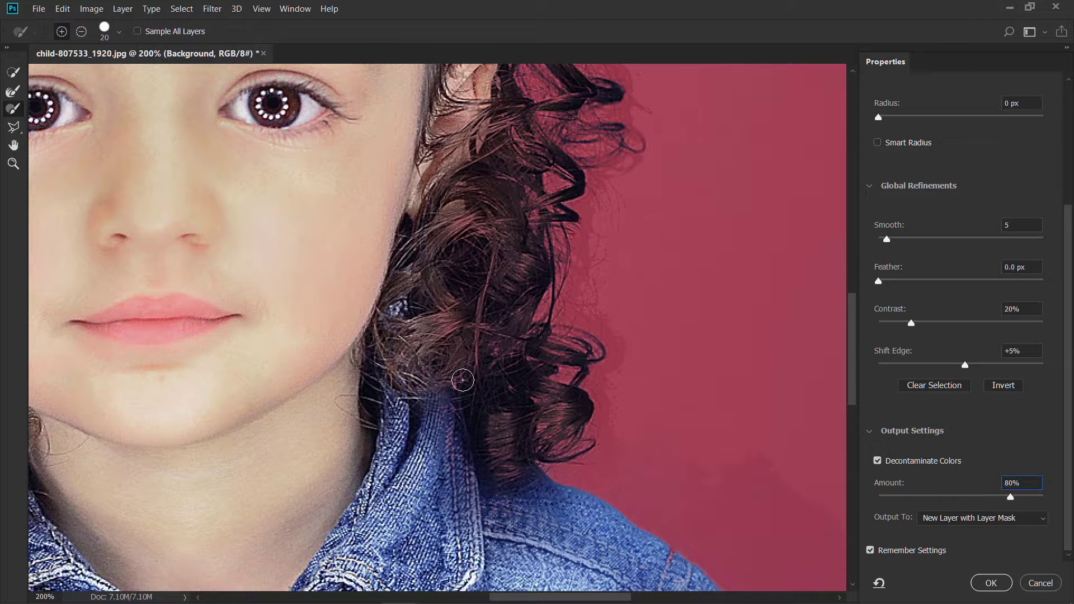
pyautogui.scroll(3, 943, 173)
pyautogui.moveTo(485, 240)
pyautogui.mouseDown()
pyautogui.moveTo(460, 237)
pyautogui.moveTo(486, 207)
pyautogui.moveTo(491, 131)
pyautogui.moveTo(450, 282)
pyautogui.moveTo(452, 301)
pyautogui.moveTo(484, 313)
pyautogui.mouseUp()
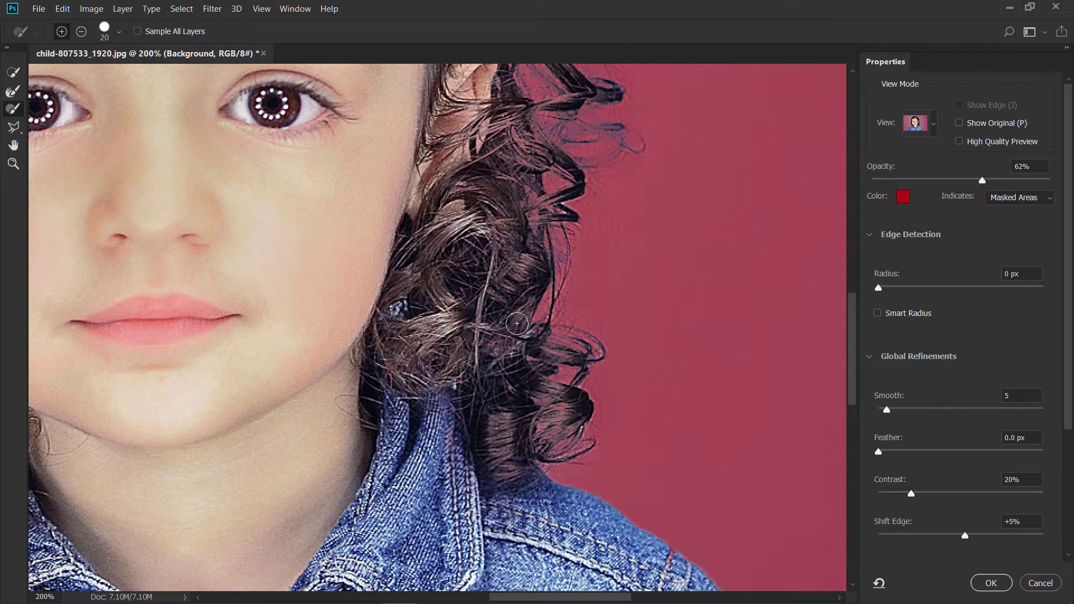
# - Refine the hair edge over the top of the head, resizing the brush between 15 and 35
pyautogui.moveTo(234, 78)
pyautogui.mouseDown()
pyautogui.moveTo(404, 429)
pyautogui.moveTo(406, 478)
pyautogui.mouseUp()
pyautogui.press(']')
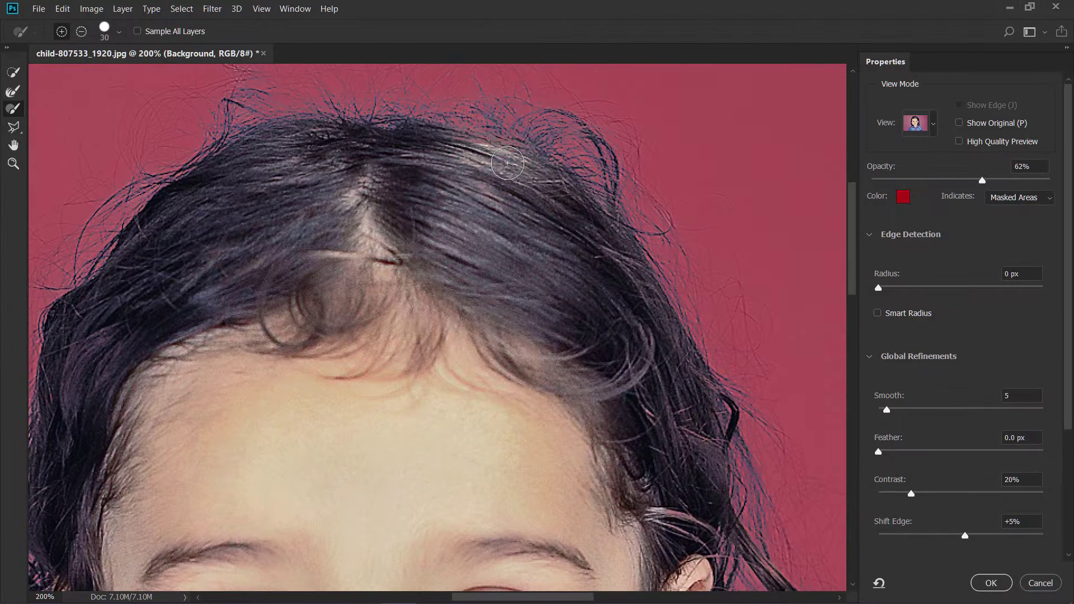
pyautogui.moveTo(84, 383); pyautogui.dragTo(403, 132)
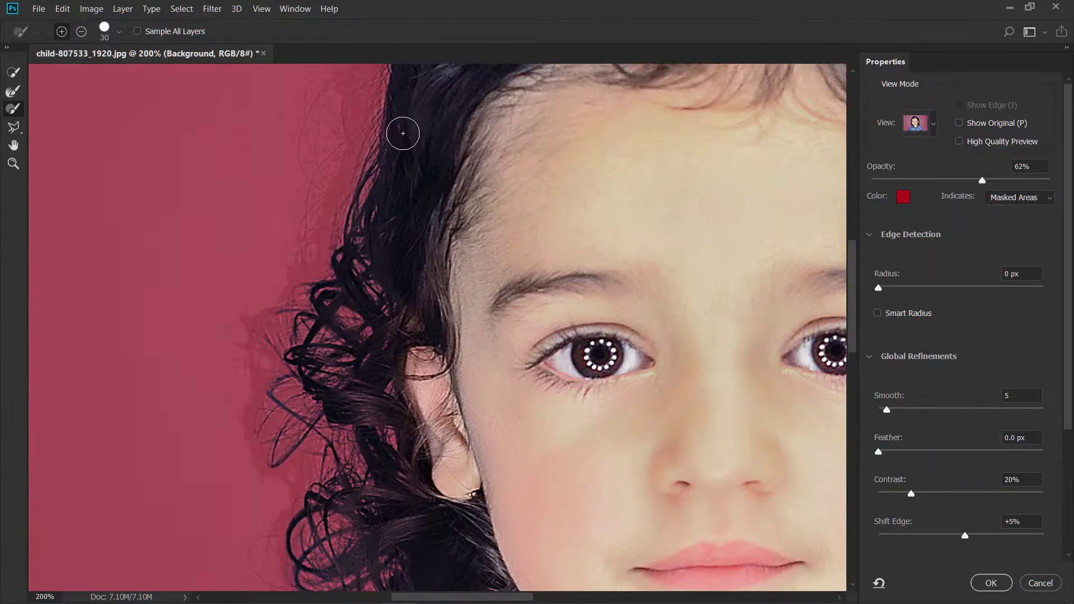
pyautogui.scroll(-3, 364, 235)
pyautogui.press('[')
pyautogui.press('[')
pyautogui.press('[')
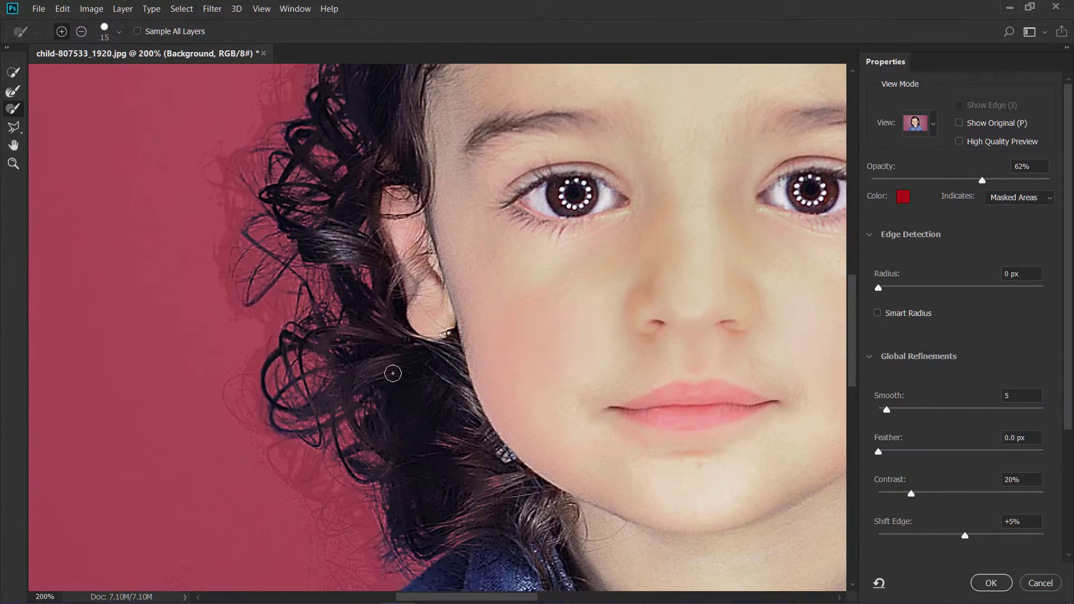
pyautogui.scroll(-6, 442, 380)
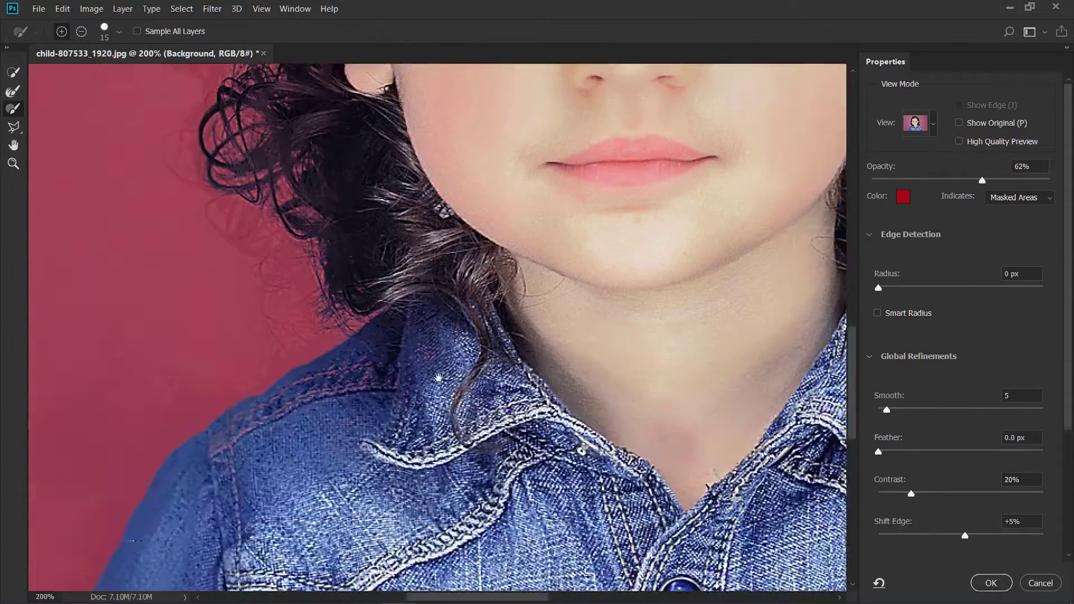
pyautogui.press(']')
pyautogui.press(']')
pyautogui.press(']')
pyautogui.press(']')
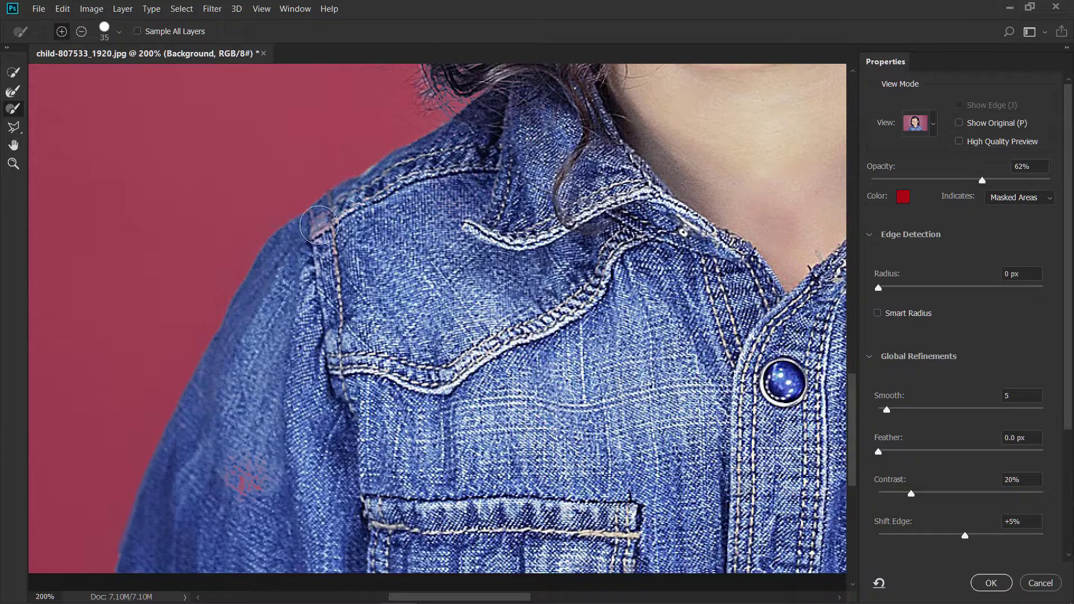
# - Refine the curls above the collar, beside the temple and below the ear
pyautogui.moveTo(144, 545); pyautogui.dragTo(272, 401)
pyautogui.scroll(2, 273, 401)
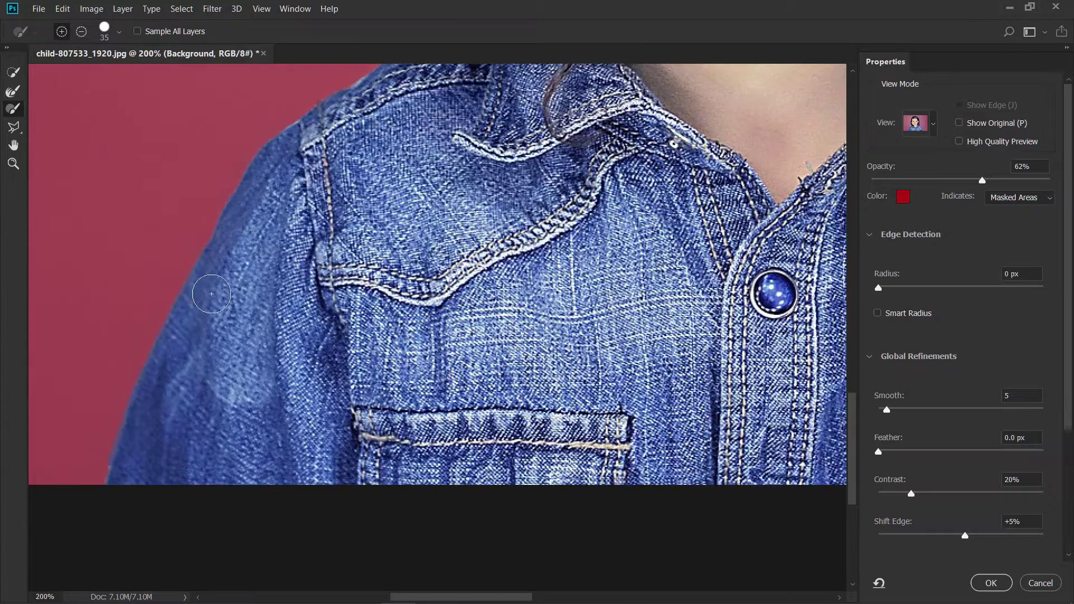
pyautogui.hscroll(5, 272, 401)
pyautogui.scroll(4, 273, 401)
pyautogui.scroll(1, 609, 403)
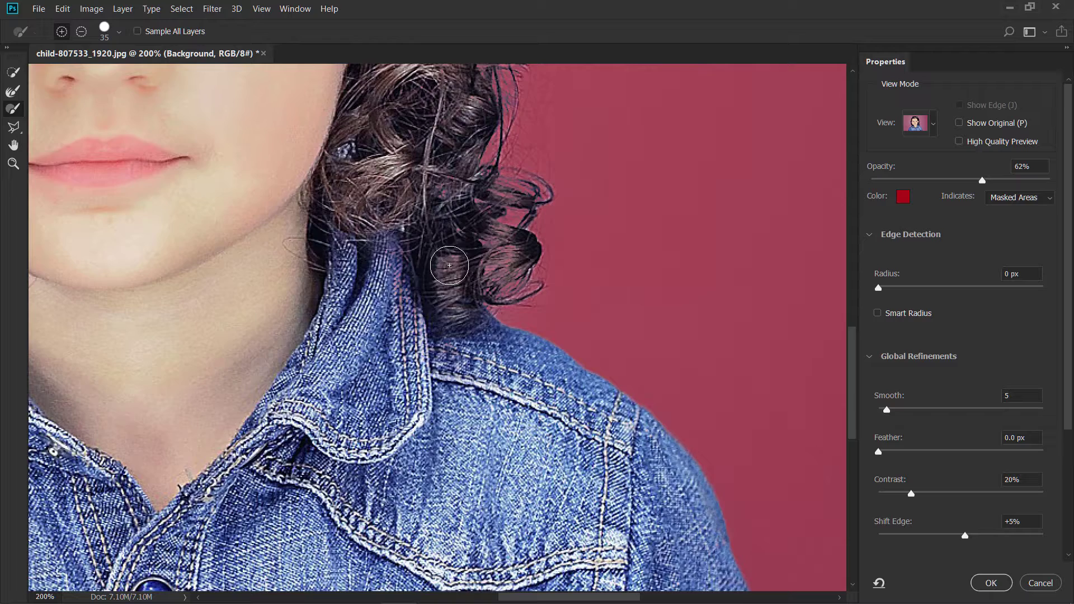
pyautogui.moveTo(448, 263); pyautogui.dragTo(490, 353)
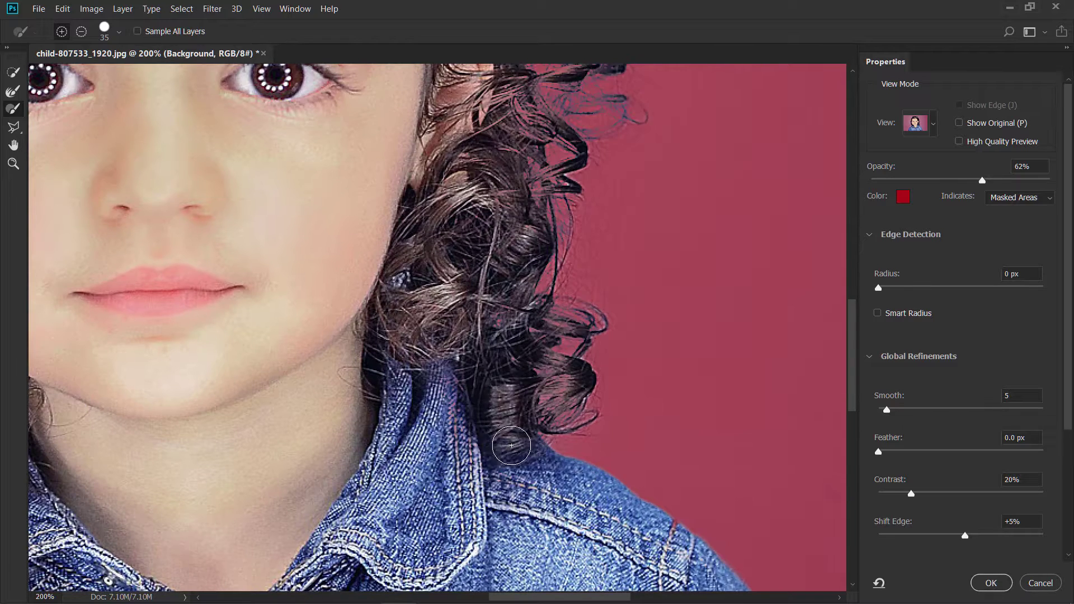
pyautogui.scroll(5, 512, 445)
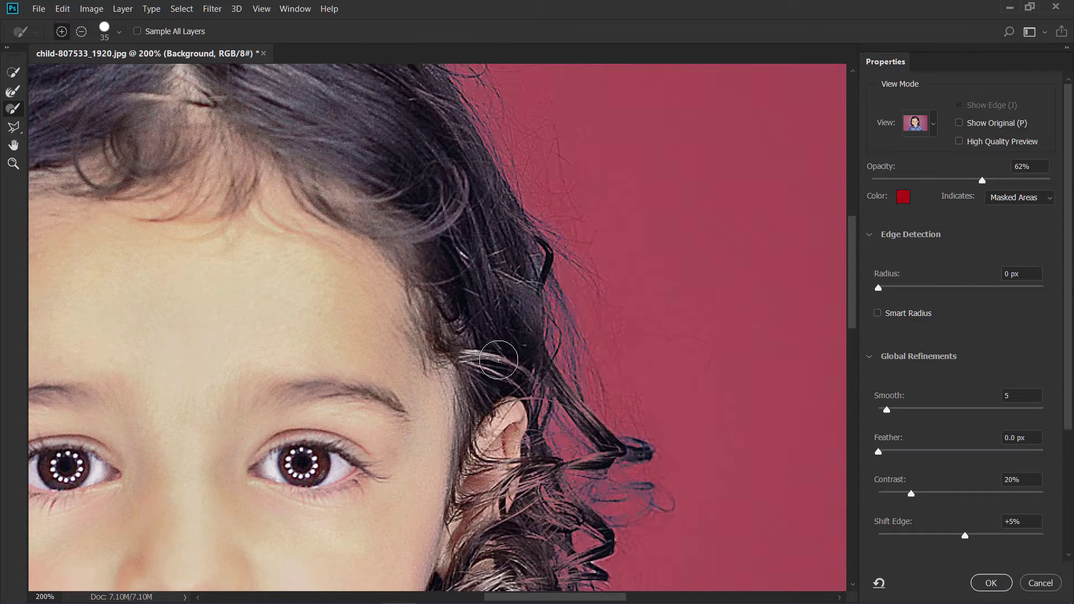
pyautogui.click(493, 358)
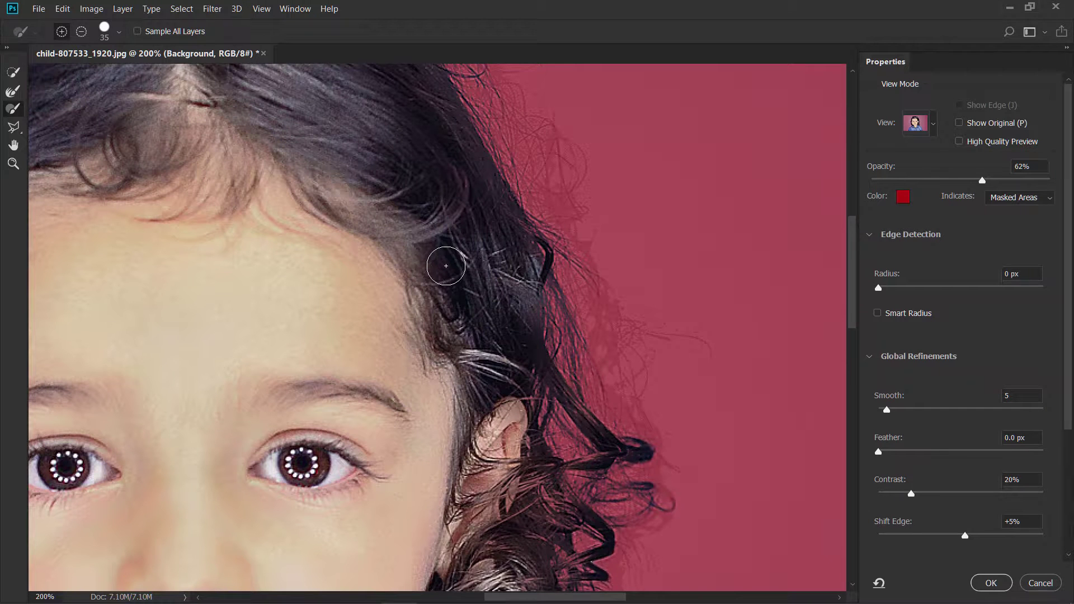
pyautogui.moveTo(477, 348); pyautogui.dragTo(464, 255)
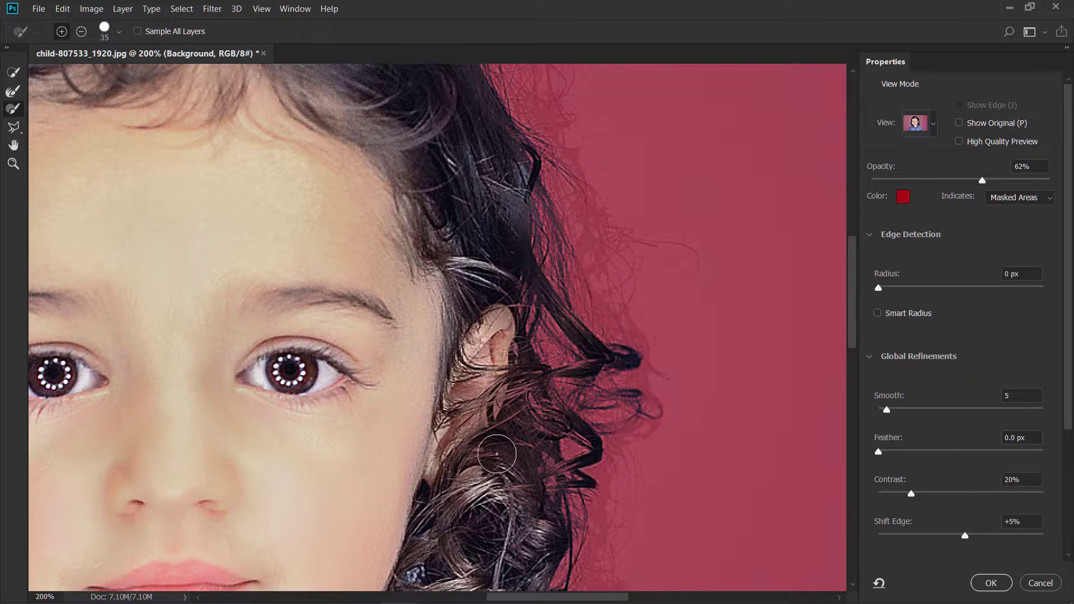
pyautogui.moveTo(517, 443)
pyautogui.mouseDown()
pyautogui.moveTo(525, 447)
pyautogui.moveTo(515, 451)
pyautogui.mouseUp()
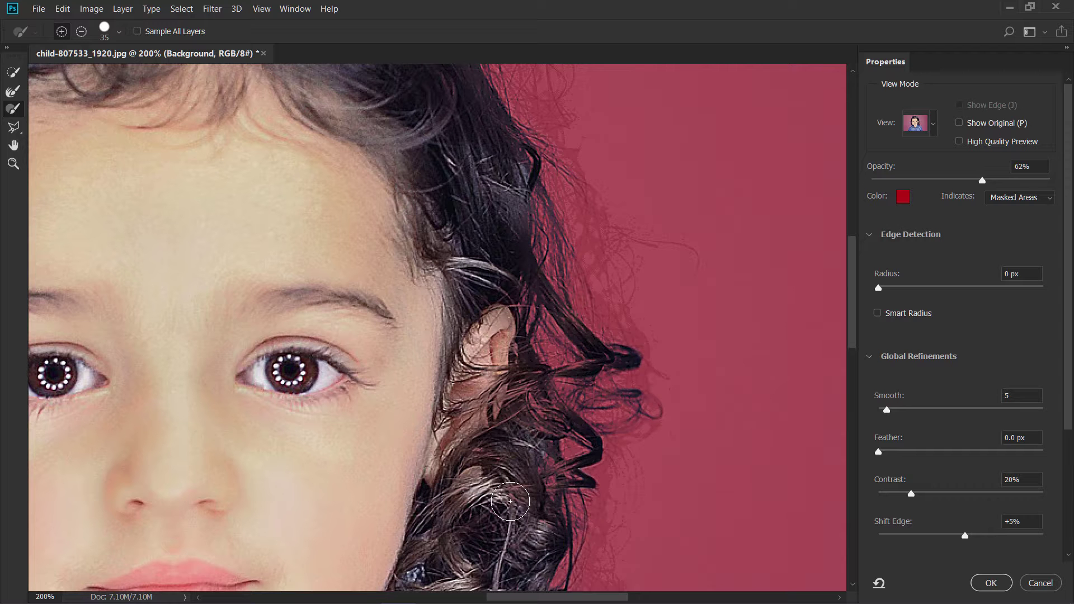
# - Zoom to 400% and refine the curls by the cheek with a size 10 brush
pyautogui.press('[')
pyautogui.hotkey('ctrl', '+')
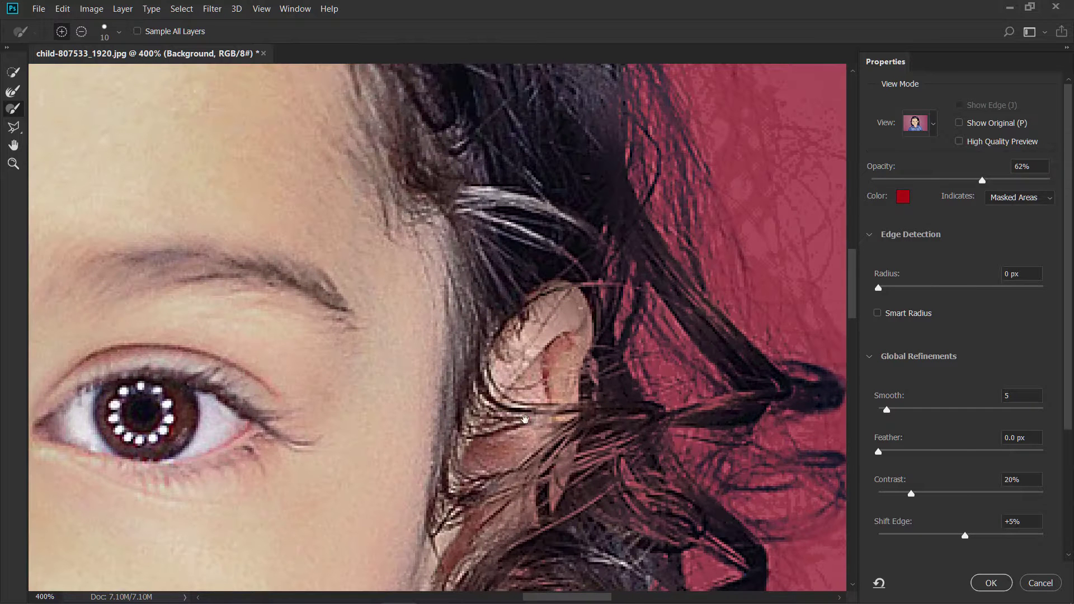
pyautogui.moveTo(569, 487); pyautogui.dragTo(433, 315)
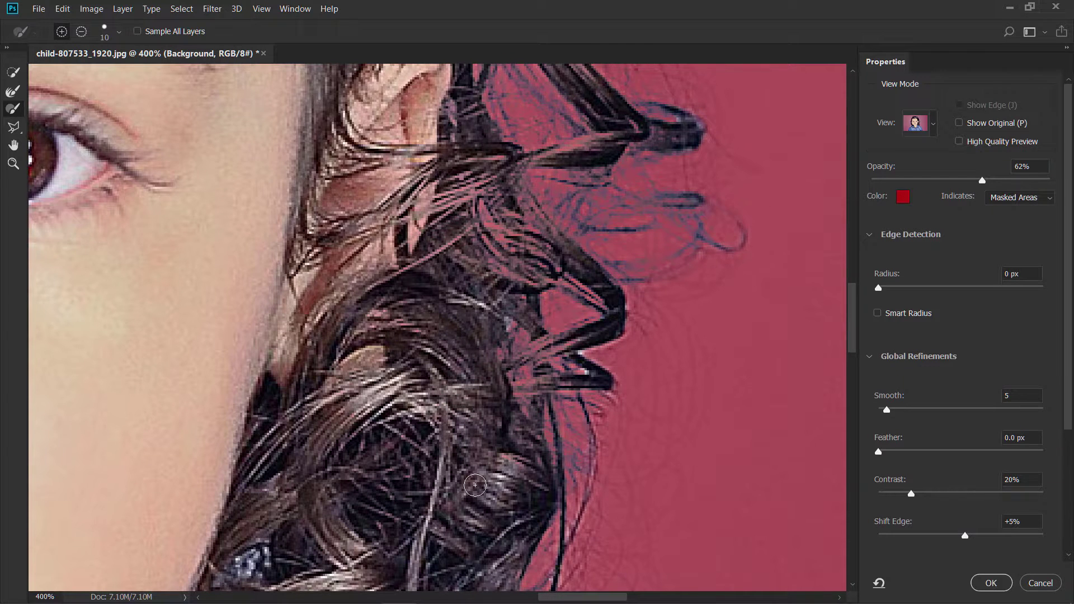
pyautogui.moveTo(476, 485); pyautogui.dragTo(491, 314)
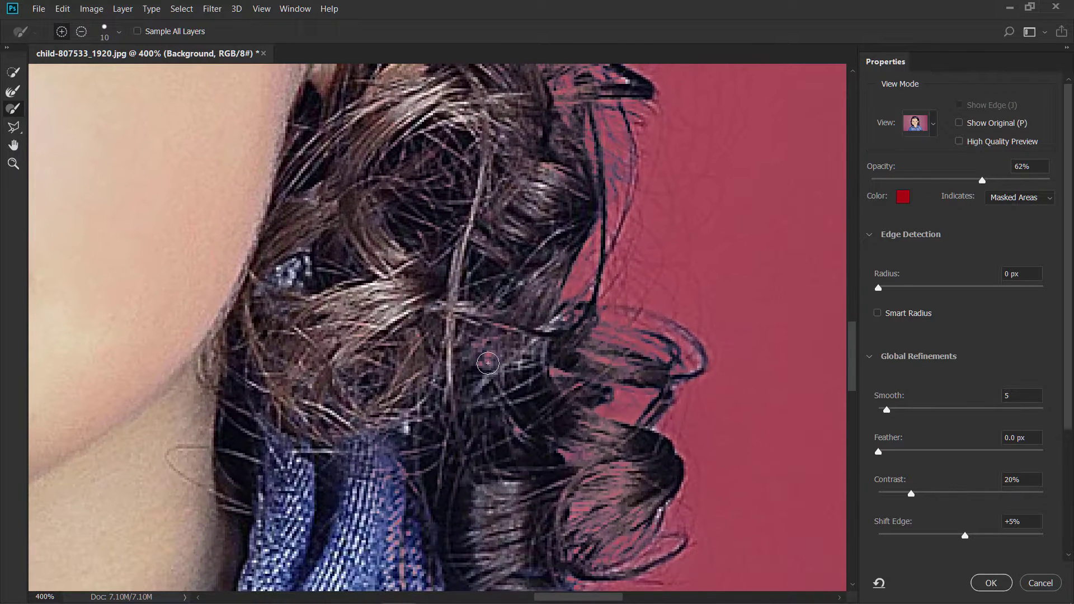
pyautogui.moveTo(488, 358)
pyautogui.mouseDown()
pyautogui.moveTo(504, 330)
pyautogui.moveTo(494, 324)
pyautogui.moveTo(548, 368)
pyautogui.moveTo(509, 367)
pyautogui.moveTo(492, 560)
pyautogui.mouseUp()
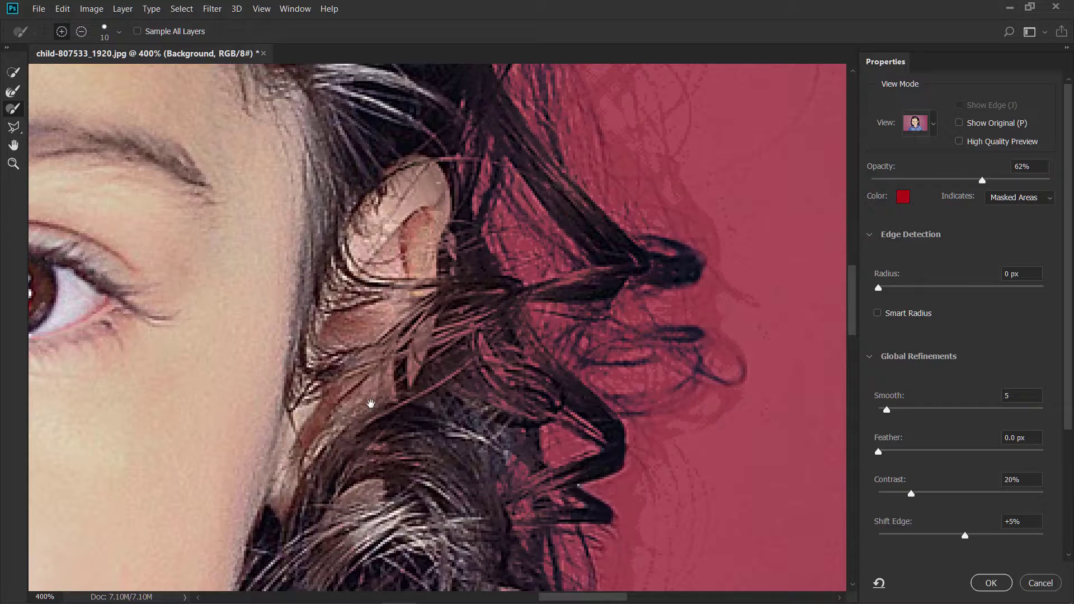
# - Touch up the curls near the ear with a size 25 brush, fit the view, and apply the cutout
pyautogui.moveTo(618, 272); pyautogui.dragTo(544, 306)
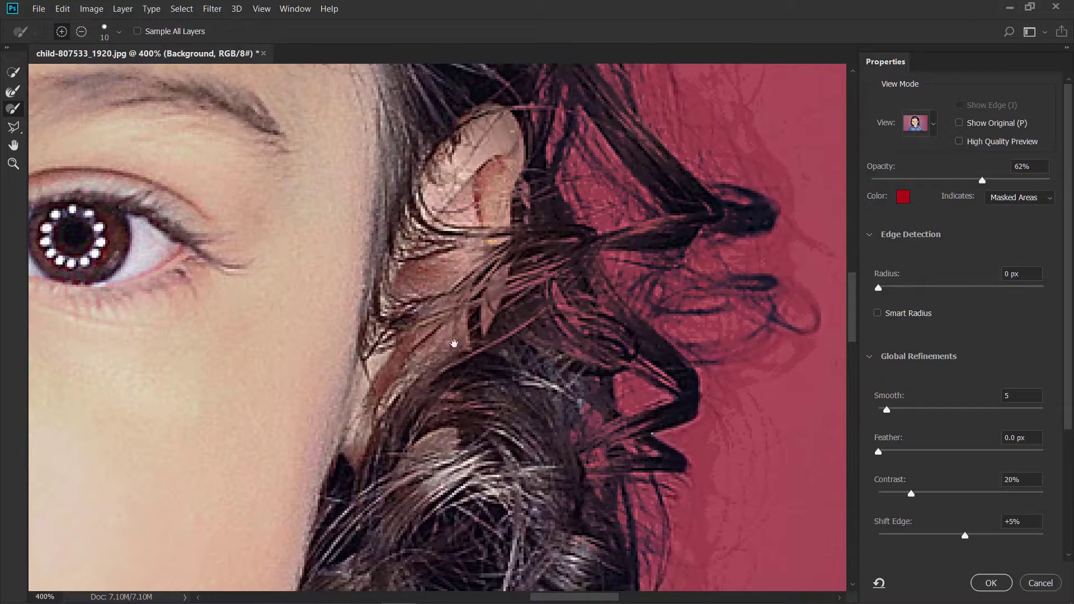
pyautogui.scroll(10, 544, 306)
pyautogui.scroll(5, 582, 192)
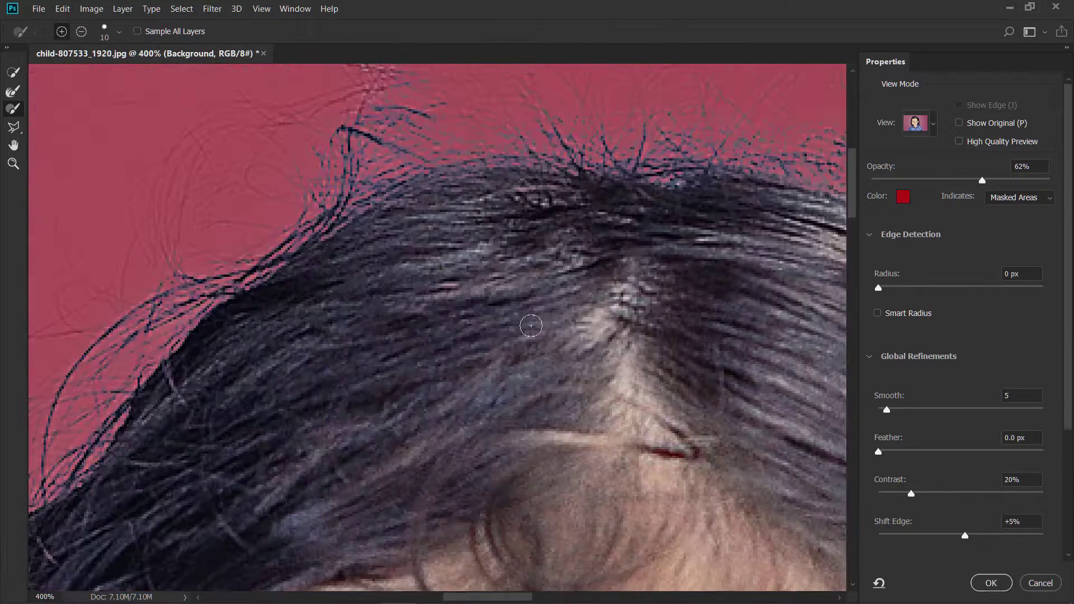
pyautogui.hscroll(-5, 462, 300)
pyautogui.press(']')
pyautogui.press(']')
pyautogui.press(']')
pyautogui.scroll(-10, 425, 199)
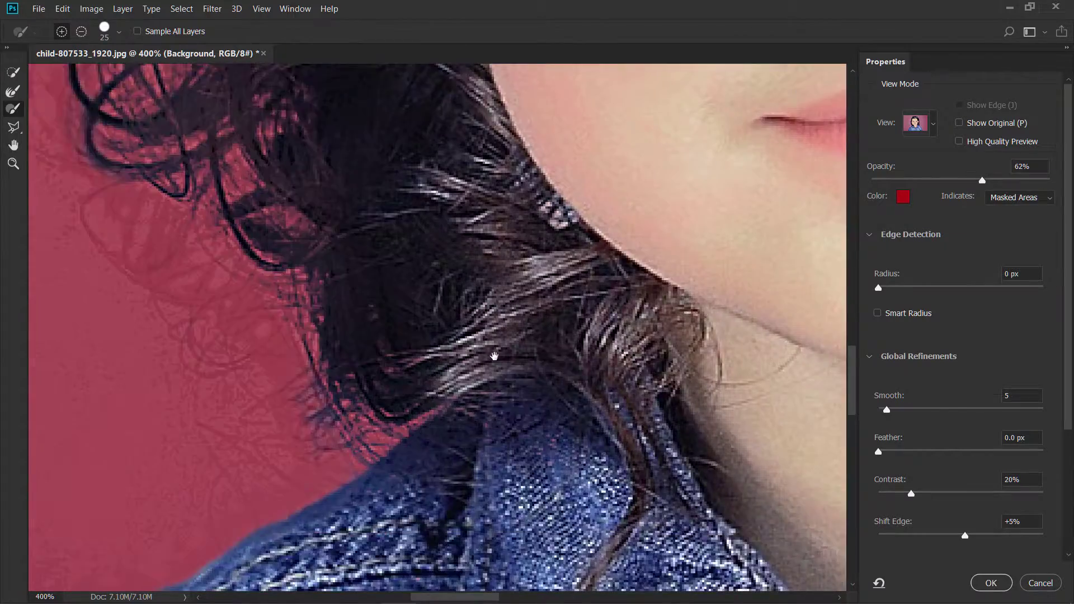
pyautogui.moveTo(492, 355); pyautogui.dragTo(408, 287)
pyautogui.hotkey('ctrl', '0')
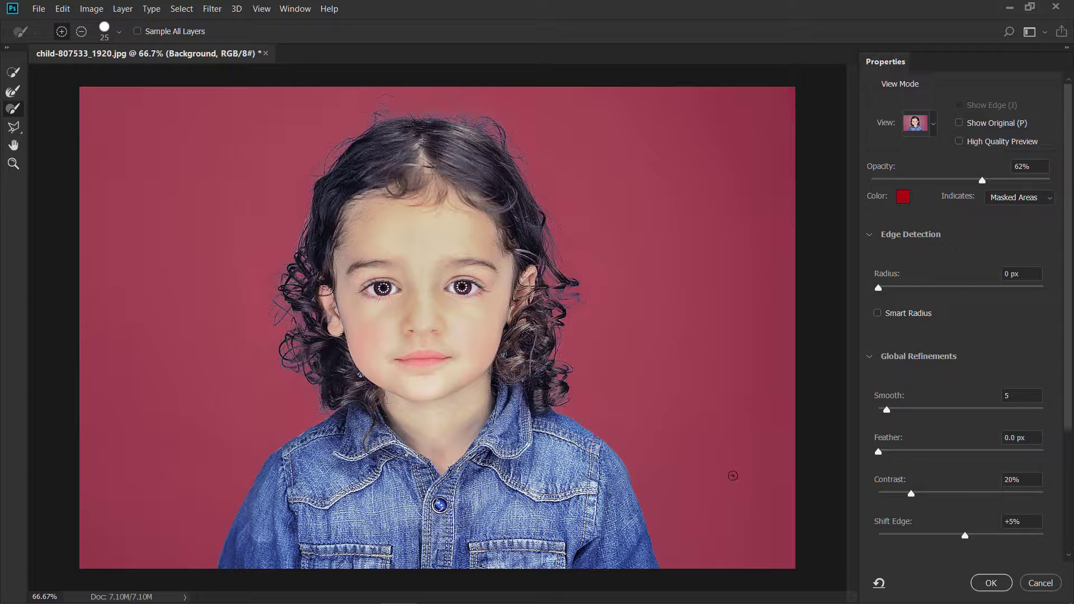
pyautogui.moveTo(1068, 421); pyautogui.dragTo(1068, 534)
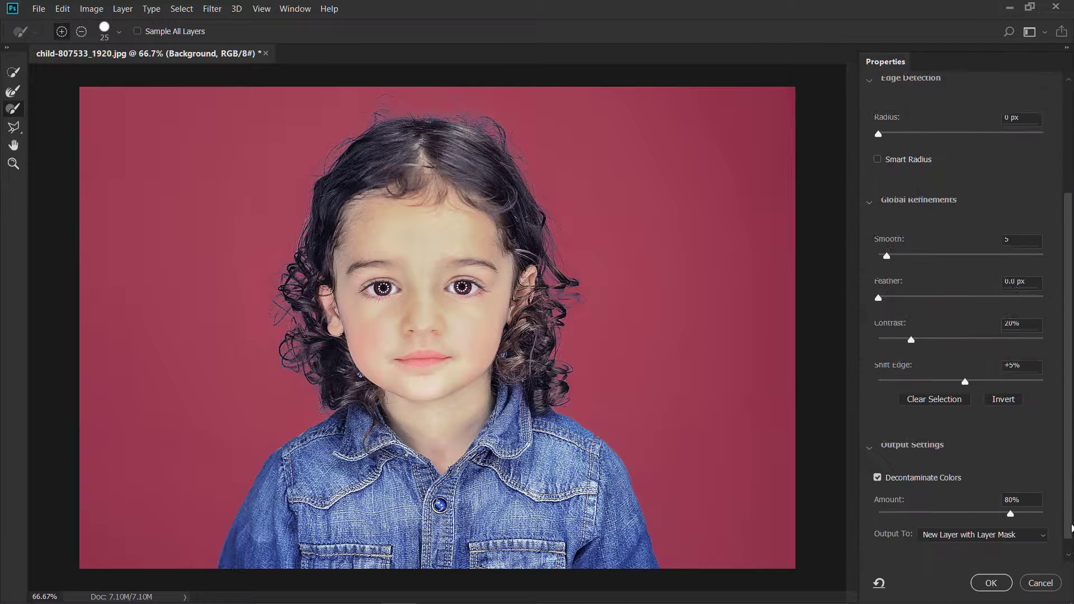
pyautogui.click(999, 584)
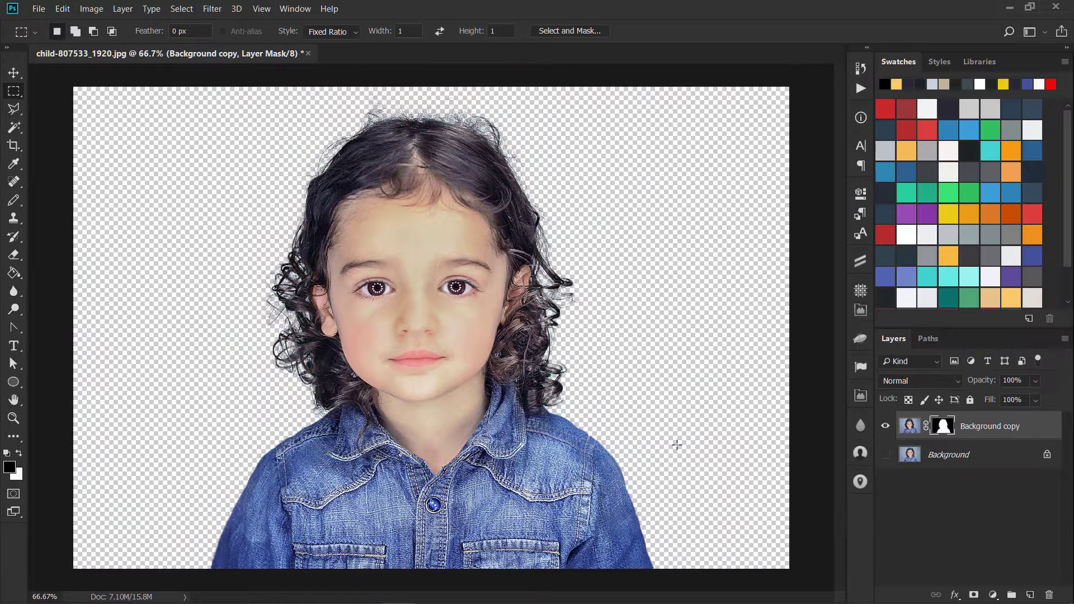